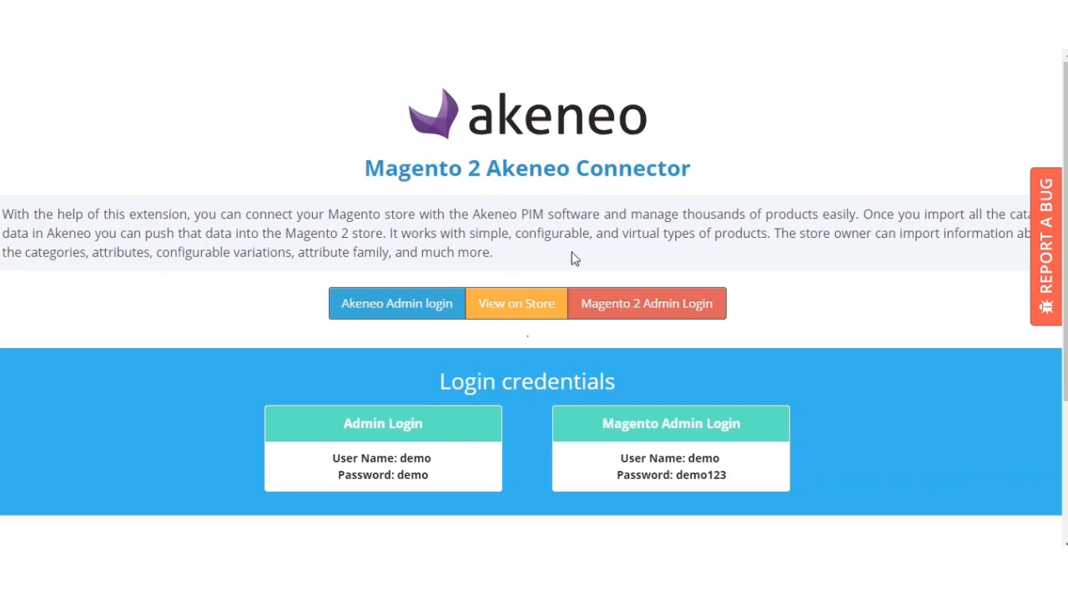
Step: Open the Magento 2 connector in the Akeneo admin and review its credentials, store view mapping and attribute mapping settings
{"action": "left_click", "coordinate": [400, 318]}
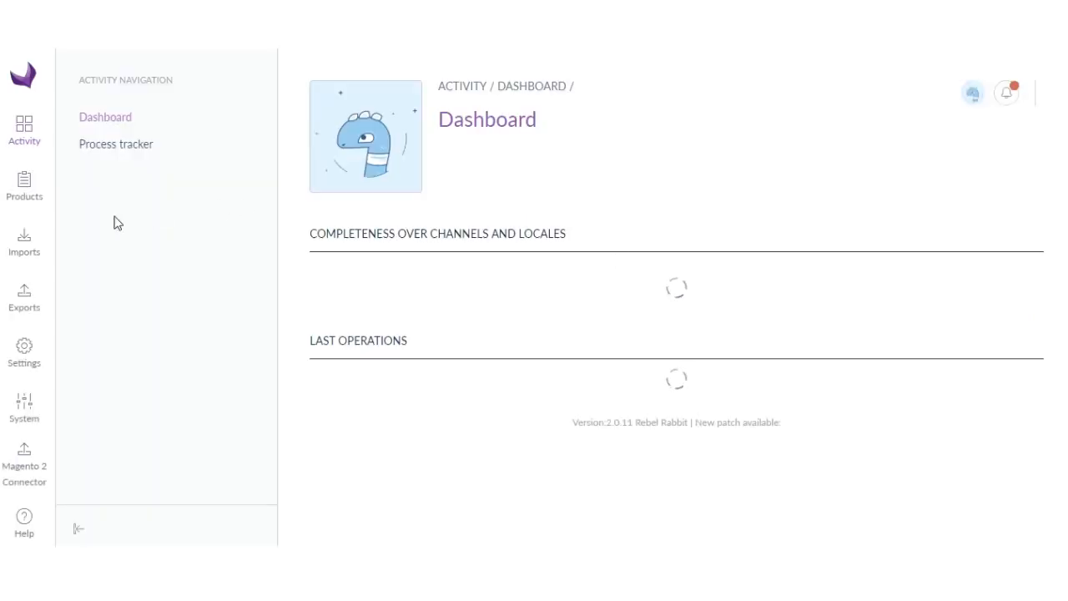
{"action": "left_click", "coordinate": [20, 470]}
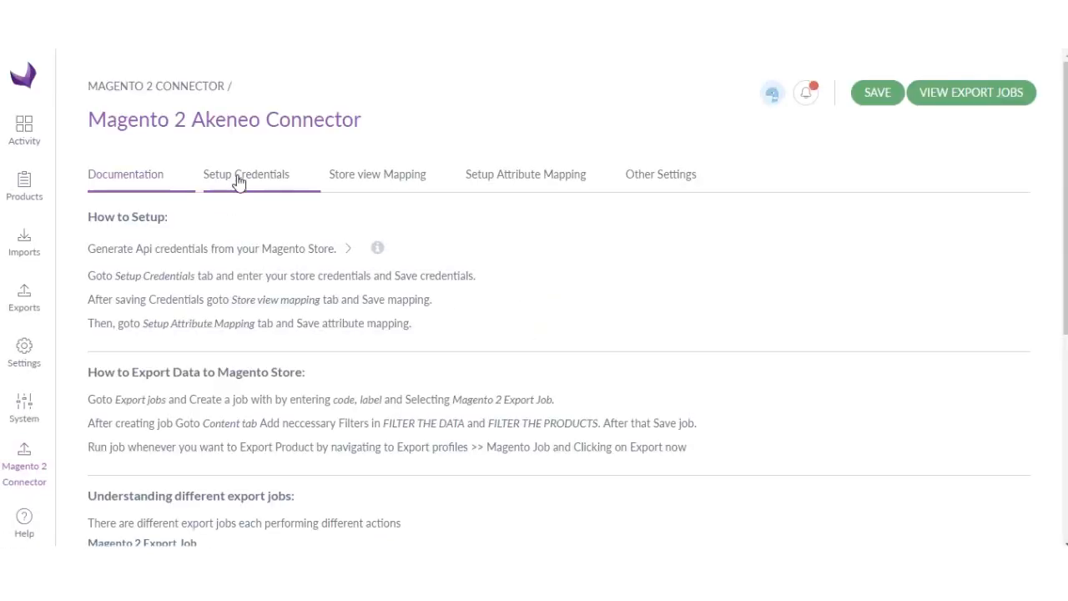
{"action": "left_click", "coordinate": [239, 177]}
{"action": "left_click", "coordinate": [392, 175]}
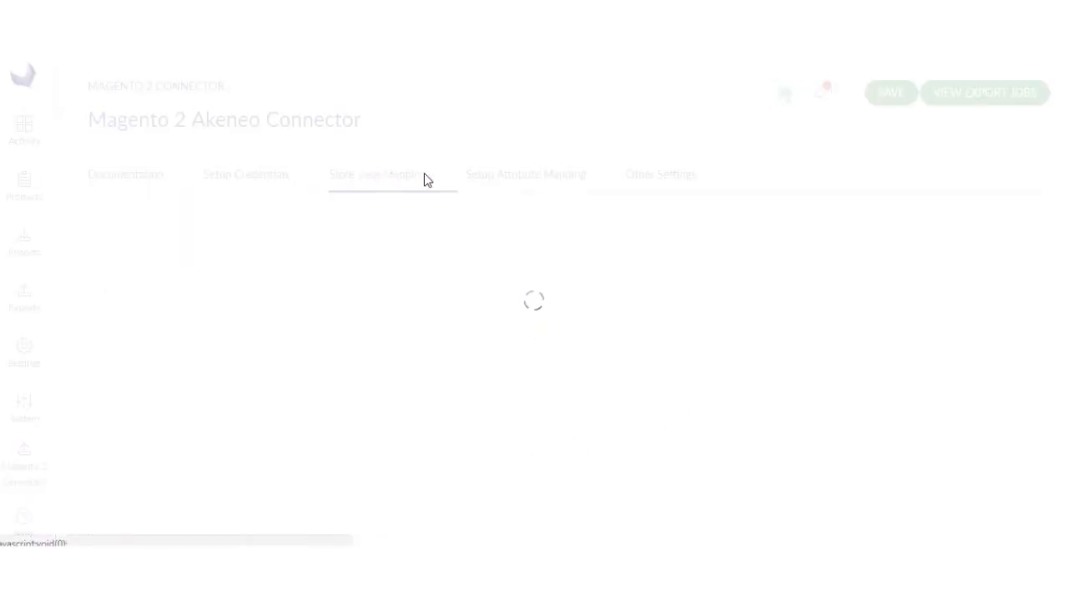
{"action": "left_click", "coordinate": [484, 182]}
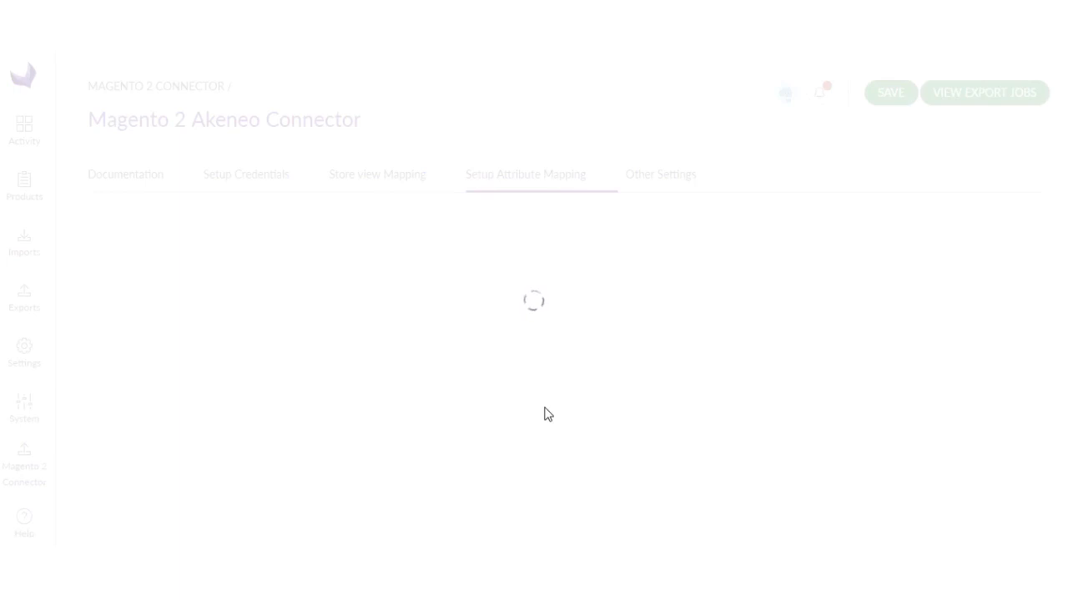
{"action": "scroll", "coordinate": [491, 389], "scroll_direction": "down", "scroll_amount": 10}
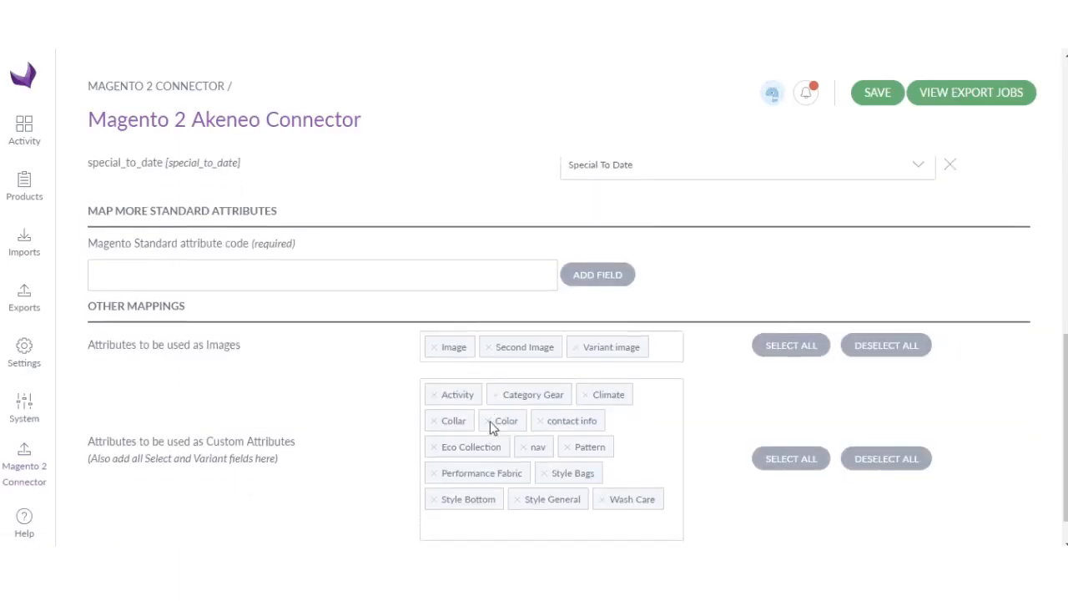
{"action": "scroll", "coordinate": [263, 379], "scroll_direction": "up", "scroll_amount": 5}
{"action": "scroll", "coordinate": [263, 382], "scroll_direction": "up", "scroll_amount": 5}
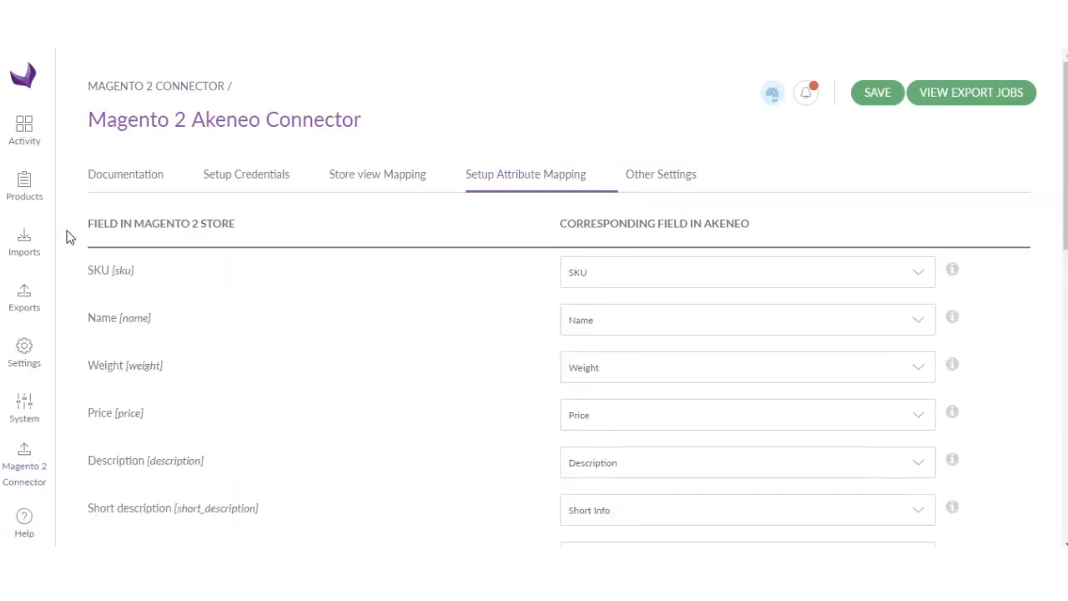
Step: Create a simple product with SKU white_tshirt in the T-shirts family
{"action": "left_click", "coordinate": [36, 209]}
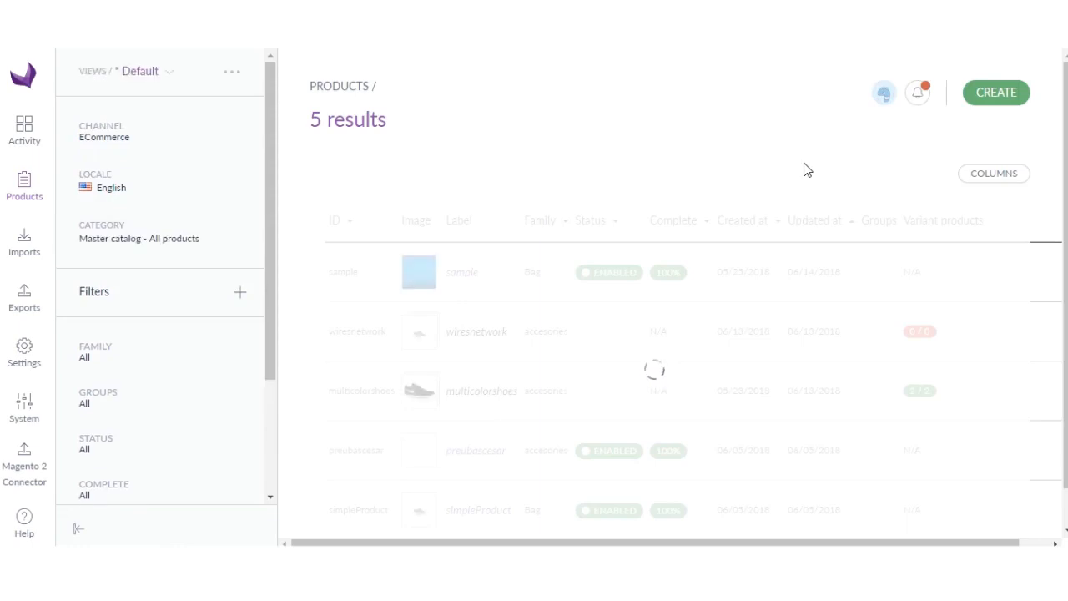
{"action": "left_click", "coordinate": [996, 96]}
{"action": "left_click", "coordinate": [474, 357]}
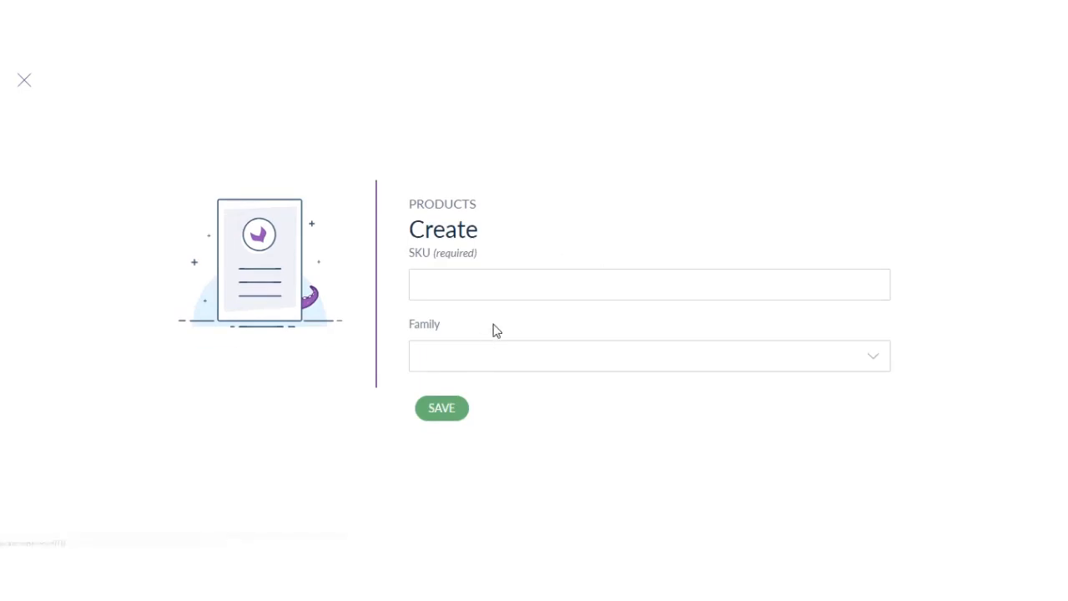
{"action": "left_click", "coordinate": [562, 372]}
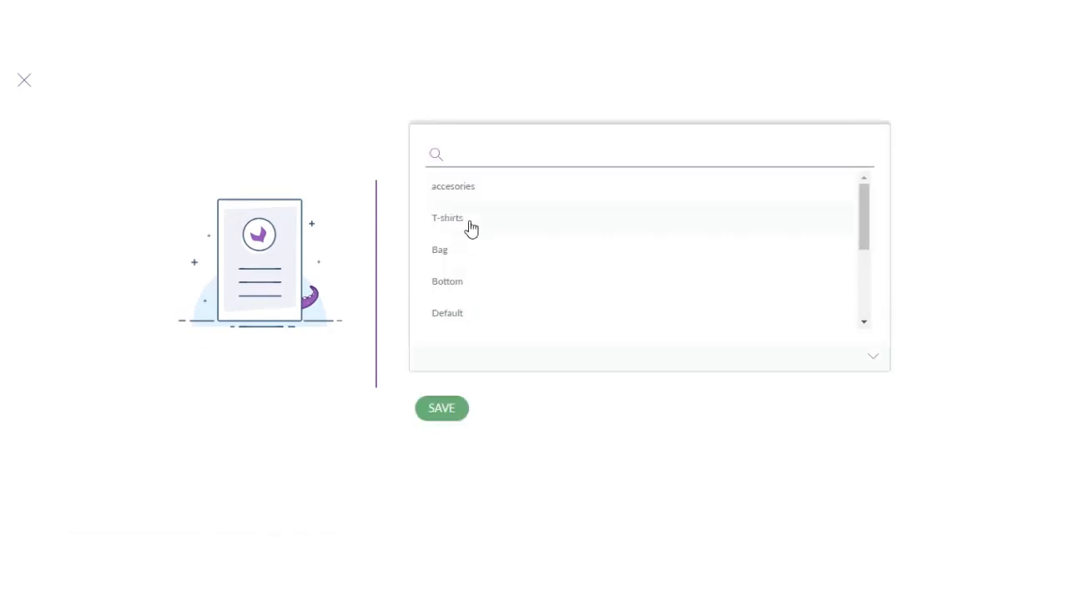
{"action": "left_click", "coordinate": [470, 222]}
{"action": "left_click", "coordinate": [480, 284]}
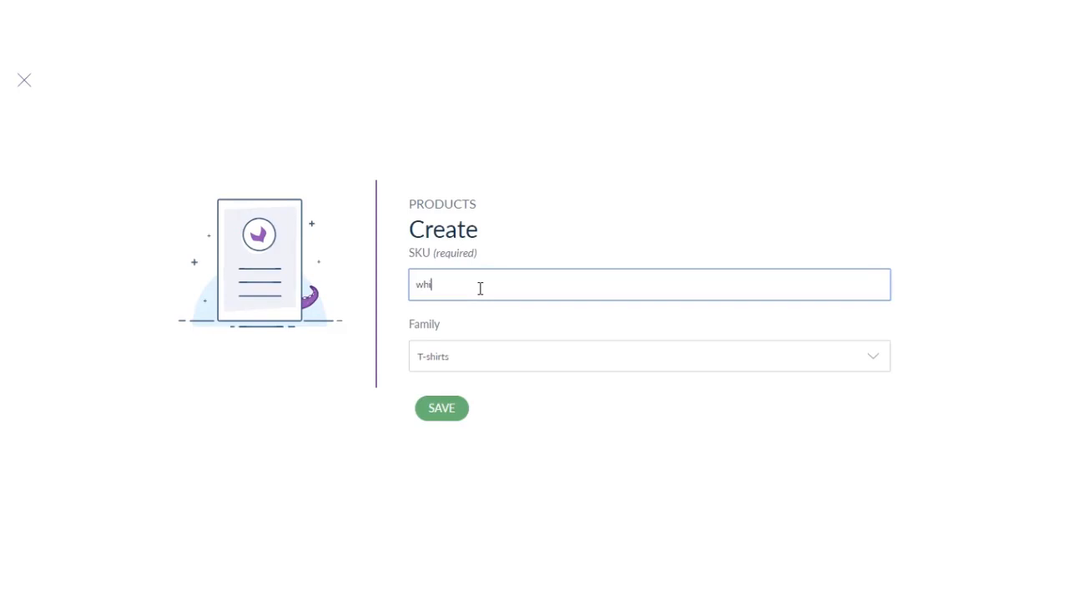
{"action": "type", "text": "white_tshirt"}
{"action": "left_click", "coordinate": [451, 401]}
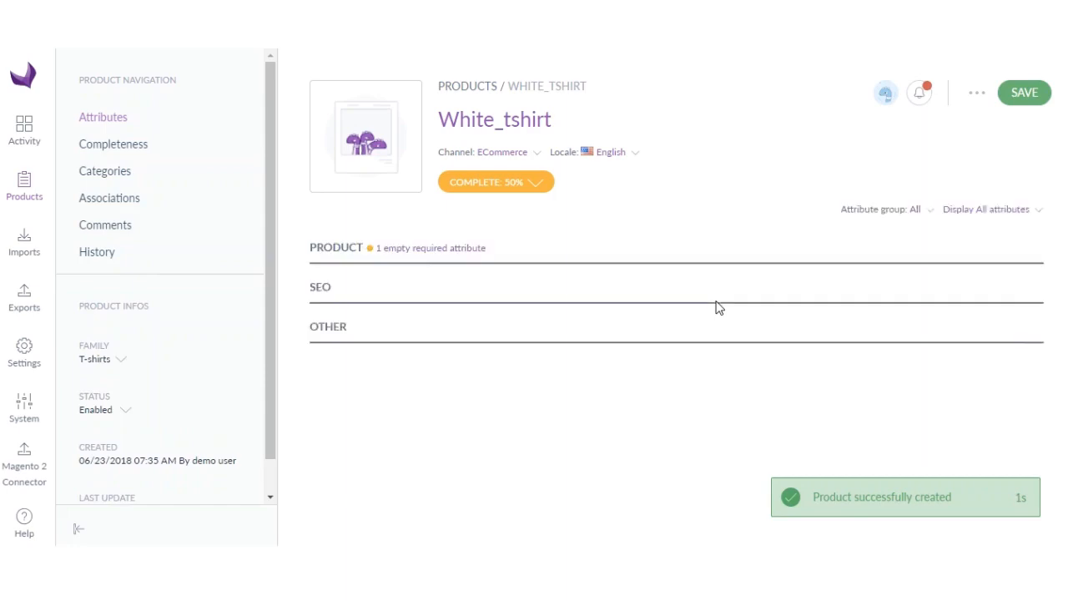
Step: Set the product's weight to 1 Kilogram
{"action": "left_click", "coordinate": [409, 309]}
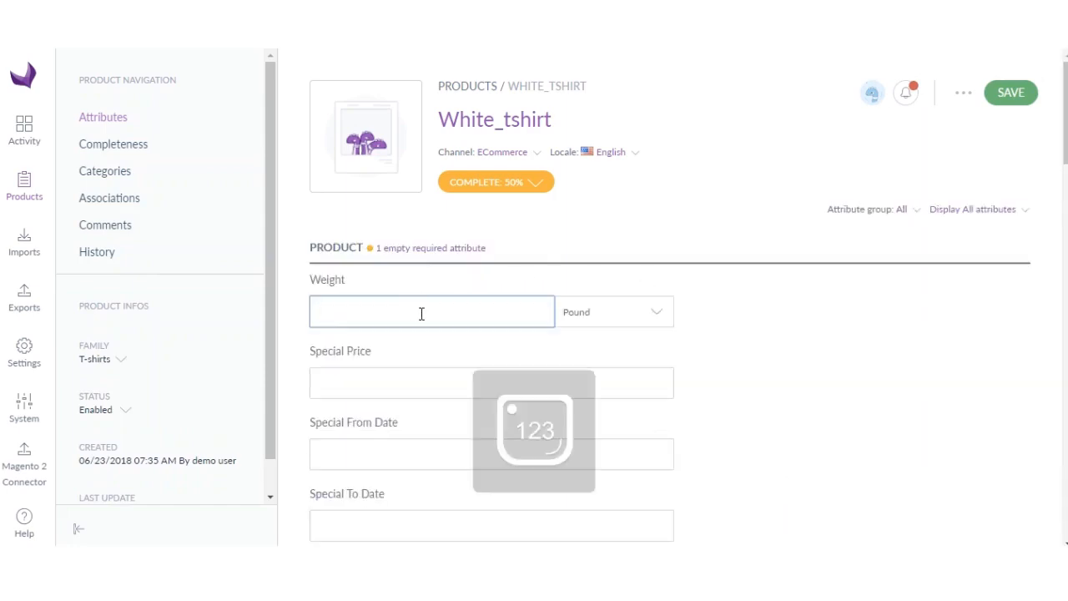
{"action": "type", "text": "1"}
{"action": "left_click", "coordinate": [603, 319]}
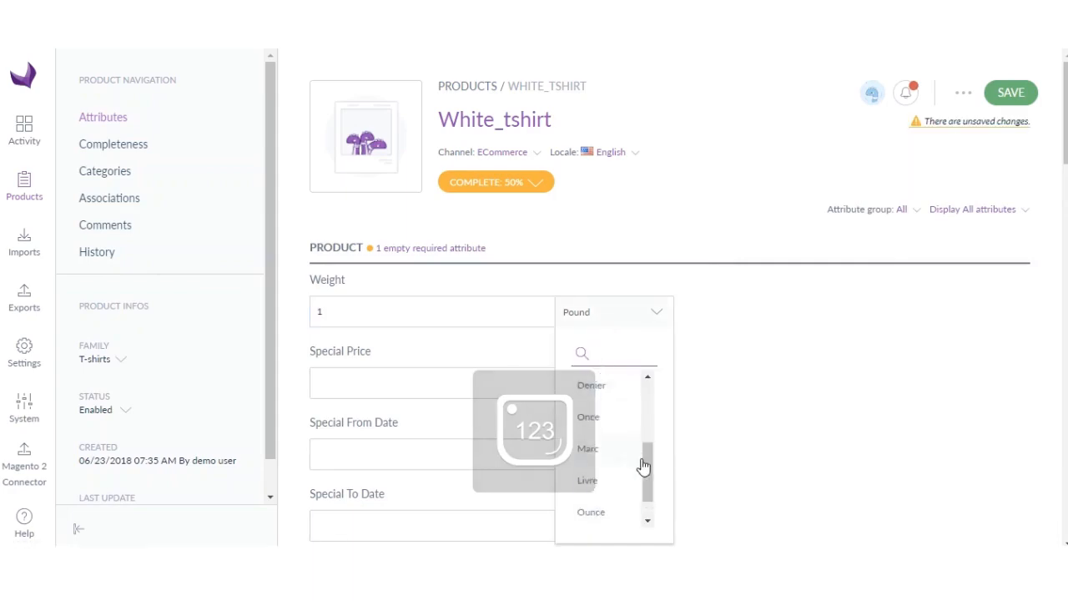
{"action": "left_click_drag", "start_coordinate": [655, 478], "coordinate": [653, 415]}
{"action": "left_click", "coordinate": [611, 447]}
Step: Set the special price to 300, valid from 06/21/2018 to 07/07/2018
{"action": "left_click", "coordinate": [439, 382]}
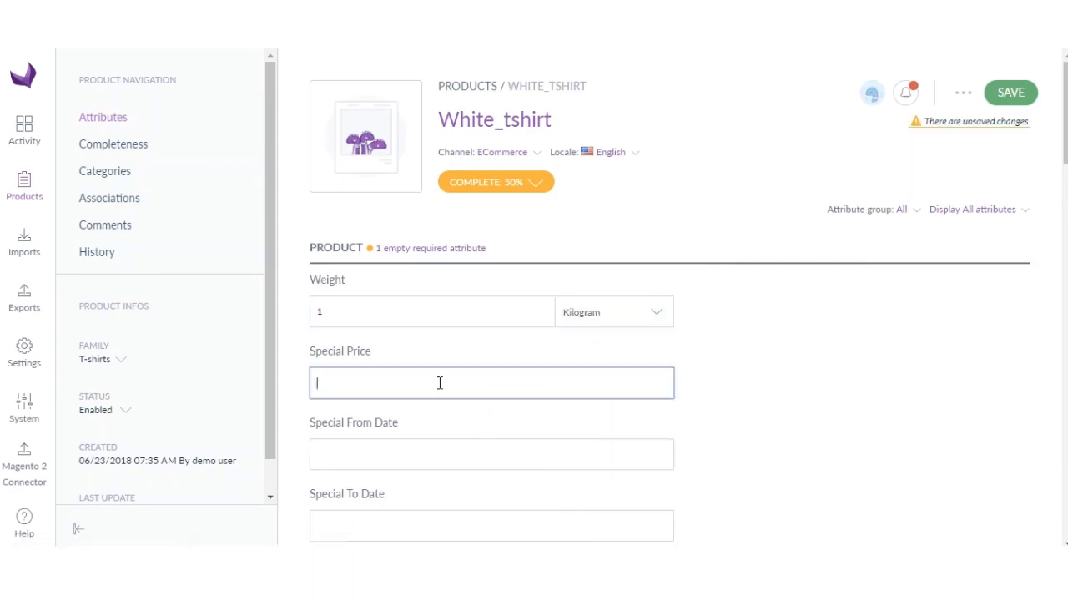
{"action": "type", "text": "300"}
{"action": "left_click", "coordinate": [373, 448]}
{"action": "left_click", "coordinate": [393, 381]}
{"action": "scroll", "coordinate": [726, 420], "scroll_direction": "down", "scroll_amount": 2}
{"action": "left_click", "coordinate": [443, 375]}
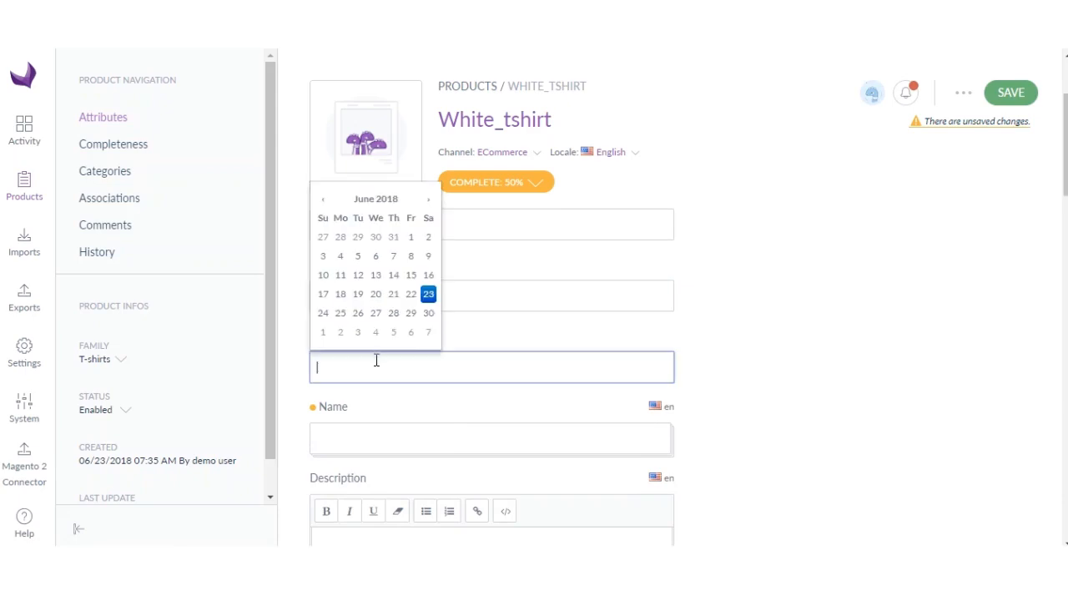
{"action": "left_click", "coordinate": [432, 333]}
Step: Name the product "White T-shirt" and fill its description with repeated "Lorem ipsium" placeholder text
{"action": "left_click", "coordinate": [381, 438]}
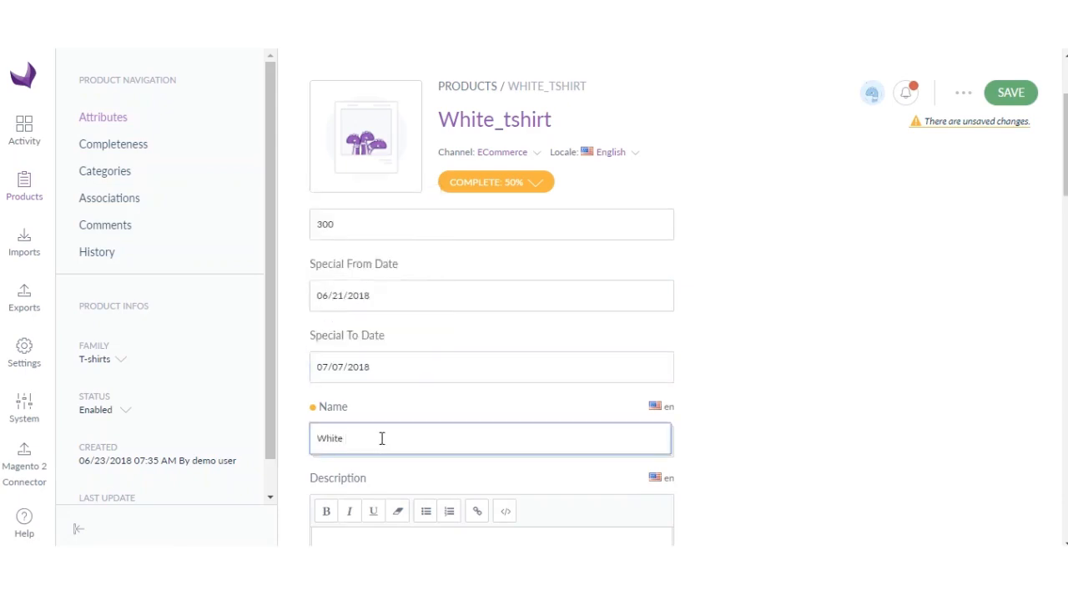
{"action": "scroll", "coordinate": [382, 438], "scroll_direction": "down", "scroll_amount": 2}
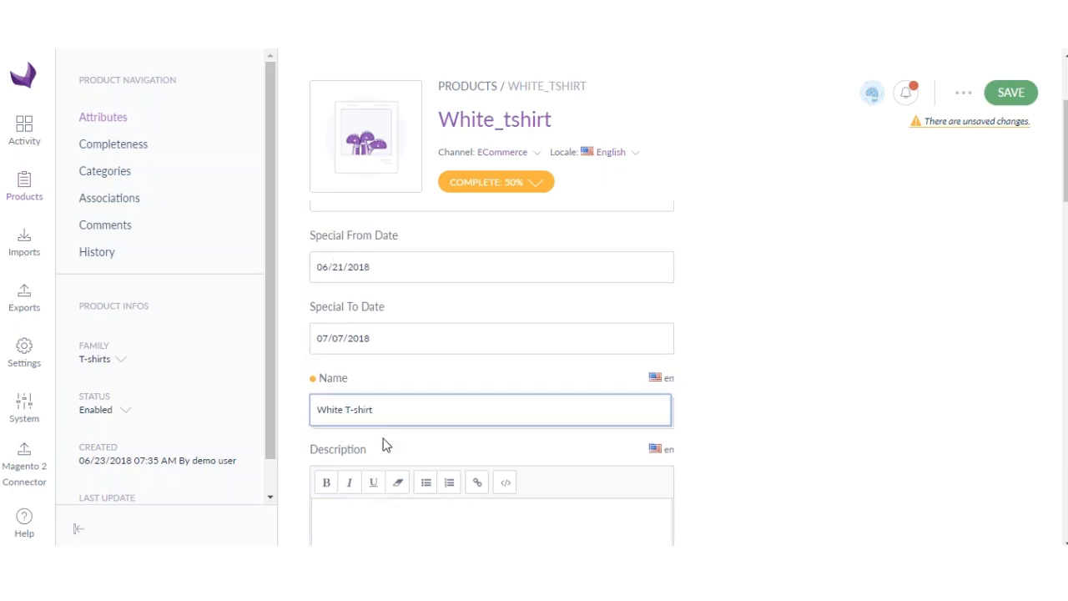
{"action": "left_click", "coordinate": [378, 401]}
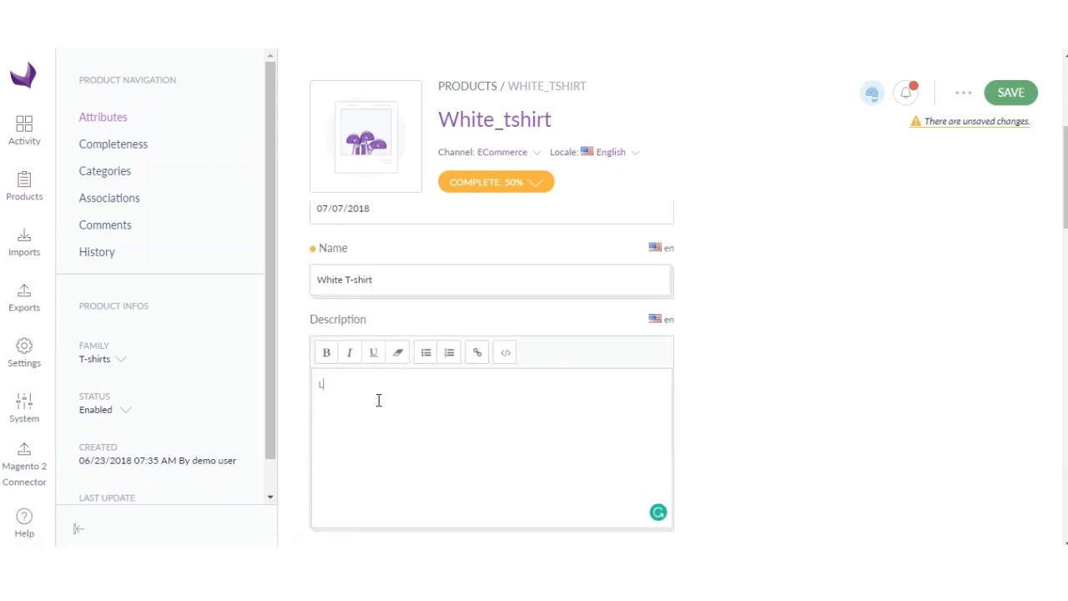
{"action": "type", "text": "Lorem ips"}
{"action": "key", "text": "ctrl+a"}
{"action": "left_click", "coordinate": [402, 388]}
{"action": "key", "text": "ctrl+v"}
{"action": "key", "text": "ctrl+v"}
{"action": "key", "text": "ctrl+v"}
{"action": "key", "text": "ctrl+v"}
{"action": "key", "text": "ctrl+v"}
{"action": "key", "text": "ctrl+v"}
{"action": "key", "text": "ctrl+v"}
{"action": "key", "text": "ctrl+v"}
{"action": "key", "text": "ctrl+v"}
Step: Fill the product's short info with repeated "Lorem ipsium" placeholder text
{"action": "scroll", "coordinate": [736, 397], "scroll_direction": "down", "scroll_amount": 1}
{"action": "scroll", "coordinate": [701, 390], "scroll_direction": "down", "scroll_amount": 2}
{"action": "left_click", "coordinate": [333, 348]}
{"action": "key", "text": "ctrl+v"}
{"action": "key", "text": "ctrl+v"}
{"action": "key", "text": "ctrl+v"}
{"action": "key", "text": "ctrl+v"}
{"action": "key", "text": "ctrl+v"}
{"action": "key", "text": "ctrl+v"}
{"action": "key", "text": "ctrl+v"}
{"action": "key", "text": "ctrl+v"}
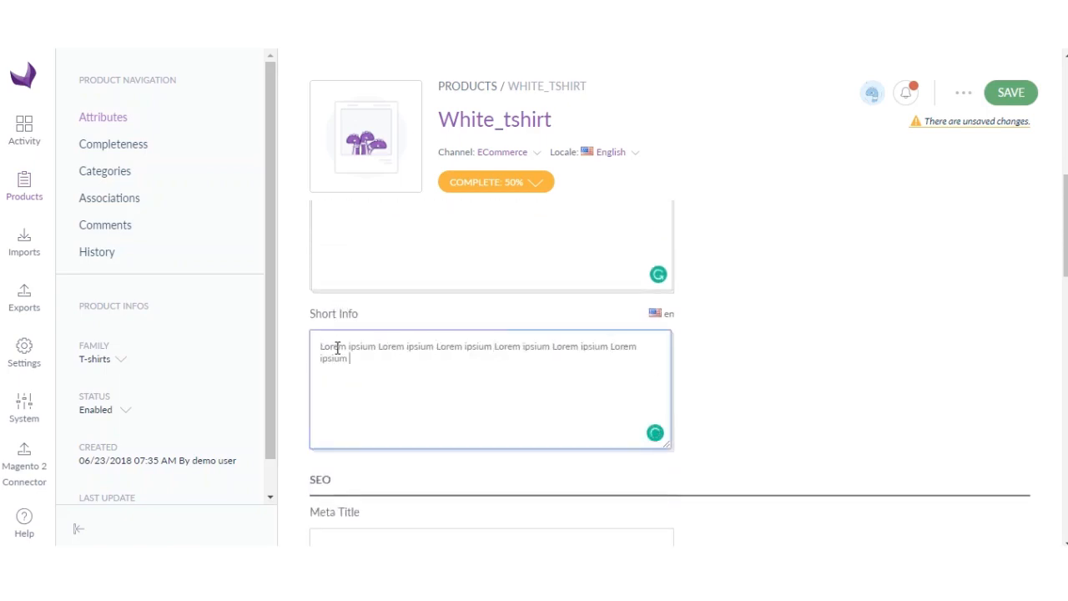
Step: Set the meta title to "White T-shirt Get Discount!!!" and the meta keywords to "white t-shirt, cotton tshirt"
{"action": "scroll", "coordinate": [420, 389], "scroll_direction": "down", "scroll_amount": 3}
{"action": "left_click", "coordinate": [346, 308]}
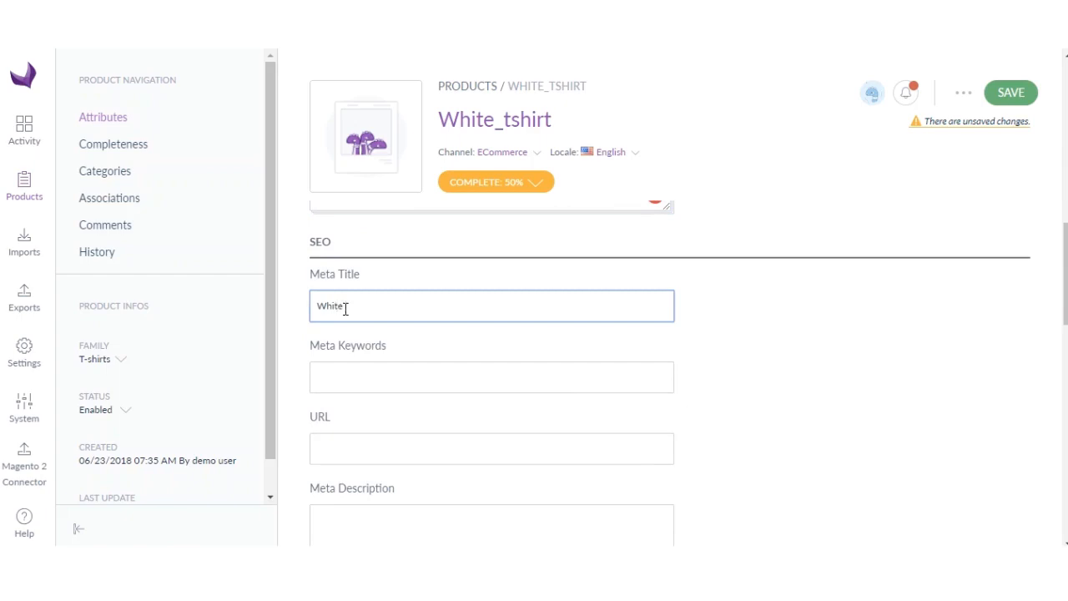
{"action": "type", "text": "White T-shirt Get Discount!!!"}
{"action": "scroll", "coordinate": [346, 308], "scroll_direction": "down", "scroll_amount": 1}
{"action": "left_click", "coordinate": [346, 309]}
{"action": "type", "text": "whi"}
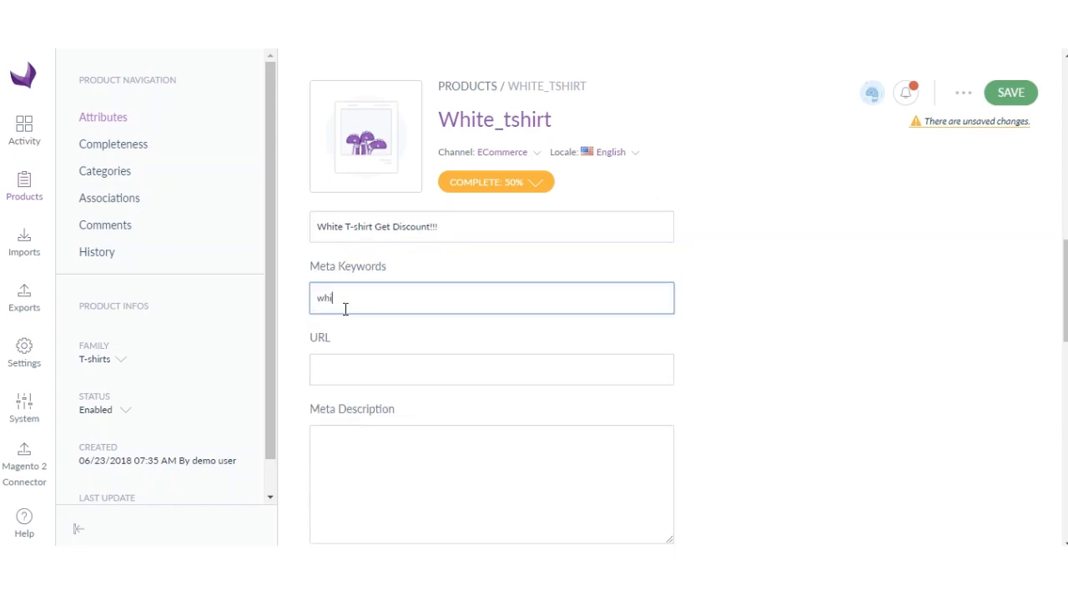
{"action": "type", "text": "te t-shirt, cotton tshirt"}
Step: Set the product URL to white-tshirt and fill the meta description with repeated "Lorem ipsium" text
{"action": "scroll", "coordinate": [345, 309], "scroll_direction": "down", "scroll_amount": 1}
{"action": "left_click", "coordinate": [366, 283]}
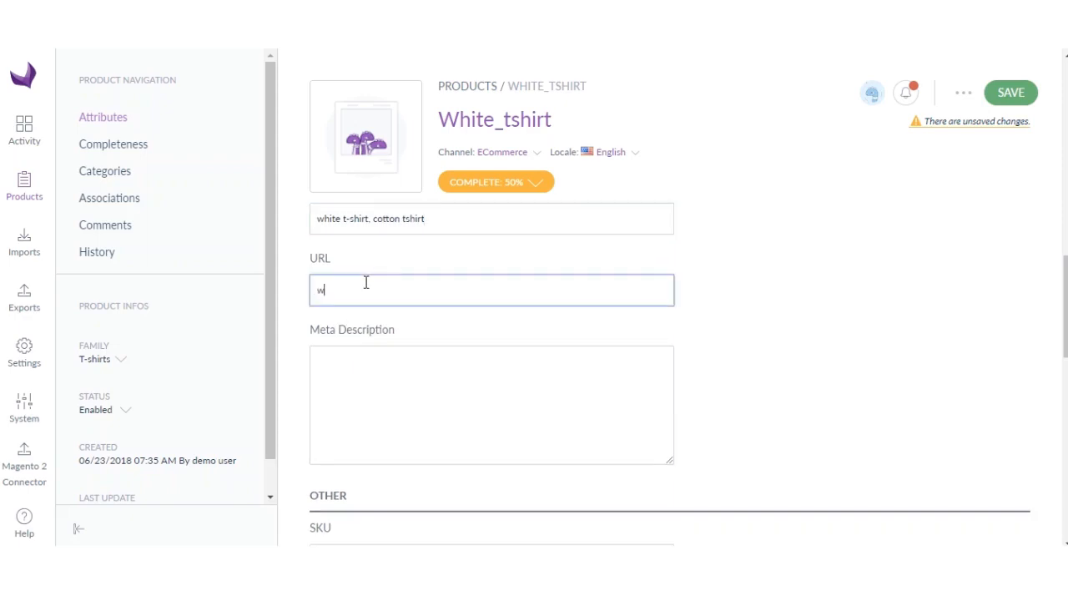
{"action": "type", "text": "white-tshirt"}
{"action": "left_click", "coordinate": [402, 385]}
{"action": "type", "text": "Lorem ipsum lorem ipsum lorem ipsum lorem ipsum lorem ipsum lorem ipsum lorem ipsum lorem ipsum lorem ipsum"}
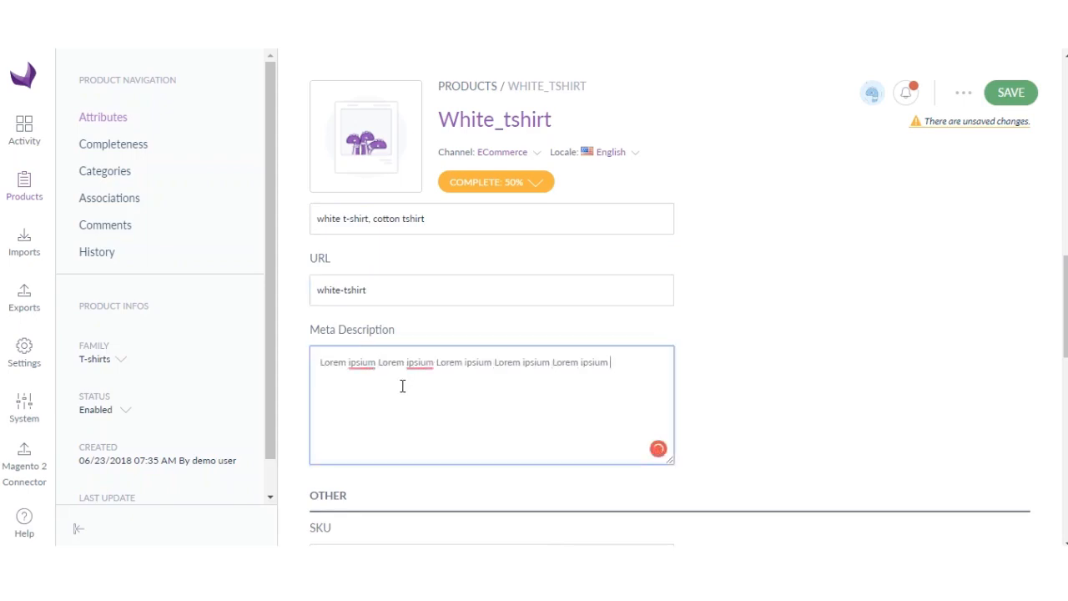
Step: Set the quantity to 1000 and enter a phone number as the contact info
{"action": "scroll", "coordinate": [531, 389], "scroll_direction": "down", "scroll_amount": 3}
{"action": "scroll", "coordinate": [381, 370], "scroll_direction": "down", "scroll_amount": 2}
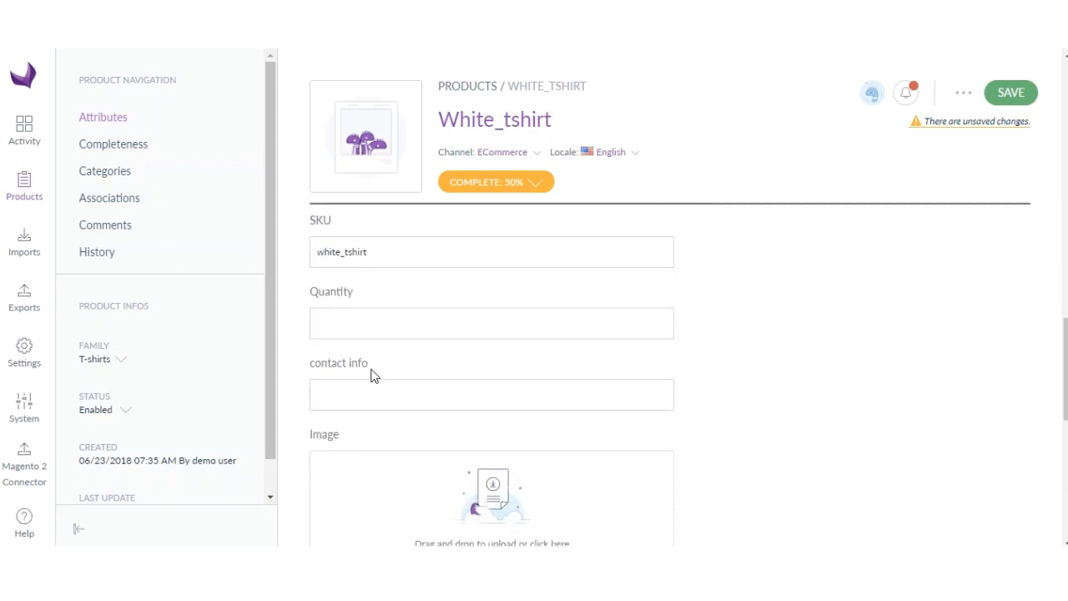
{"action": "left_click", "coordinate": [364, 314]}
{"action": "type", "text": "1000"}
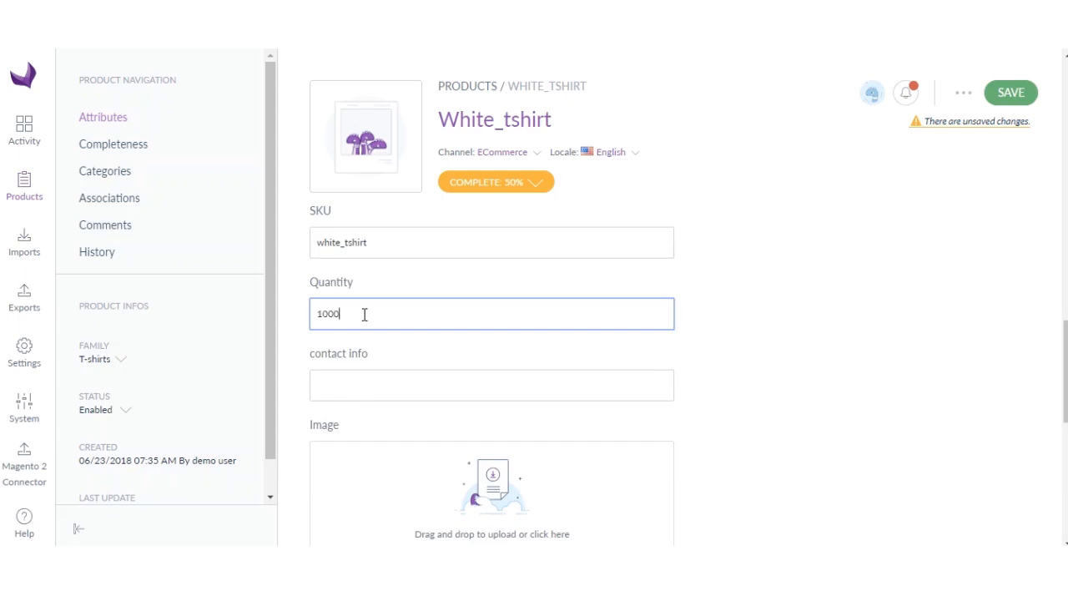
{"action": "left_click", "coordinate": [365, 379]}
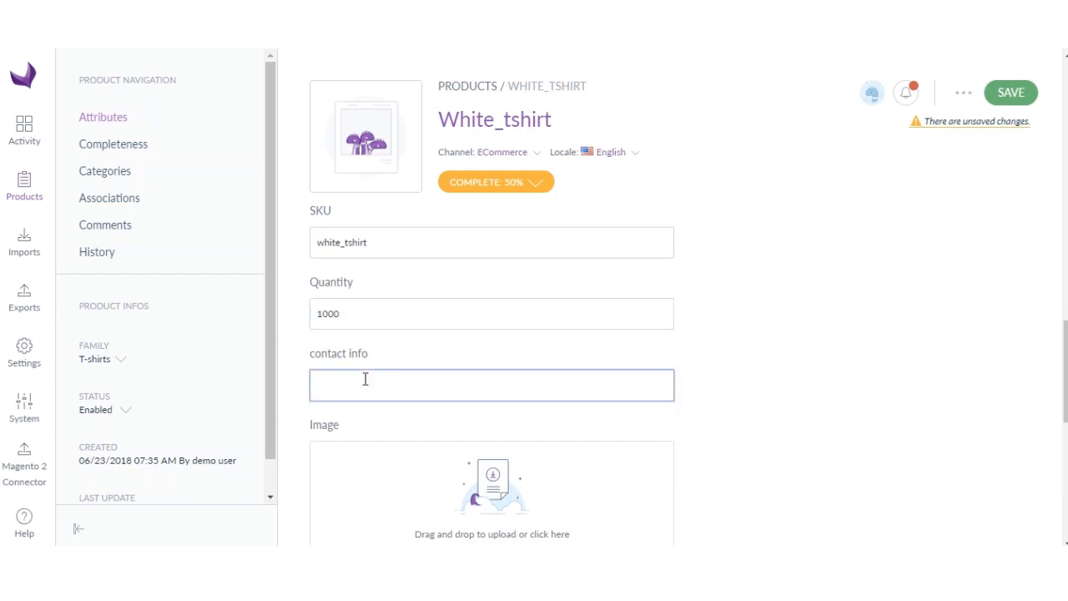
{"action": "type", "text": "0123456789"}
Step: Upload 16.jpg as the product's main image and another T-shirt photo as the second image
{"action": "scroll", "coordinate": [569, 402], "scroll_direction": "down", "scroll_amount": 2}
{"action": "left_click", "coordinate": [722, 346]}
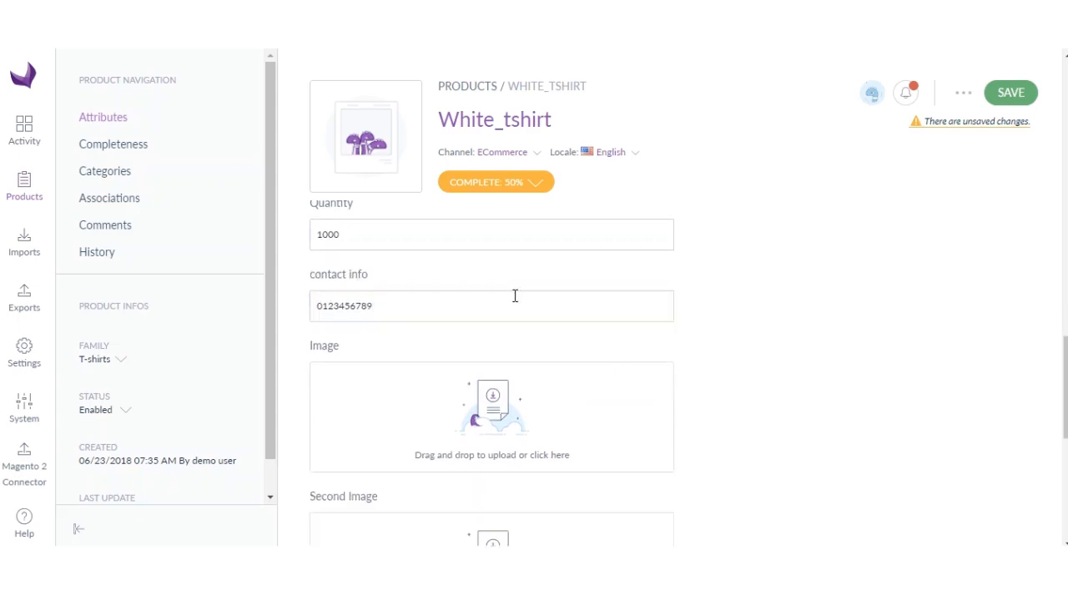
{"action": "left_click", "coordinate": [482, 433]}
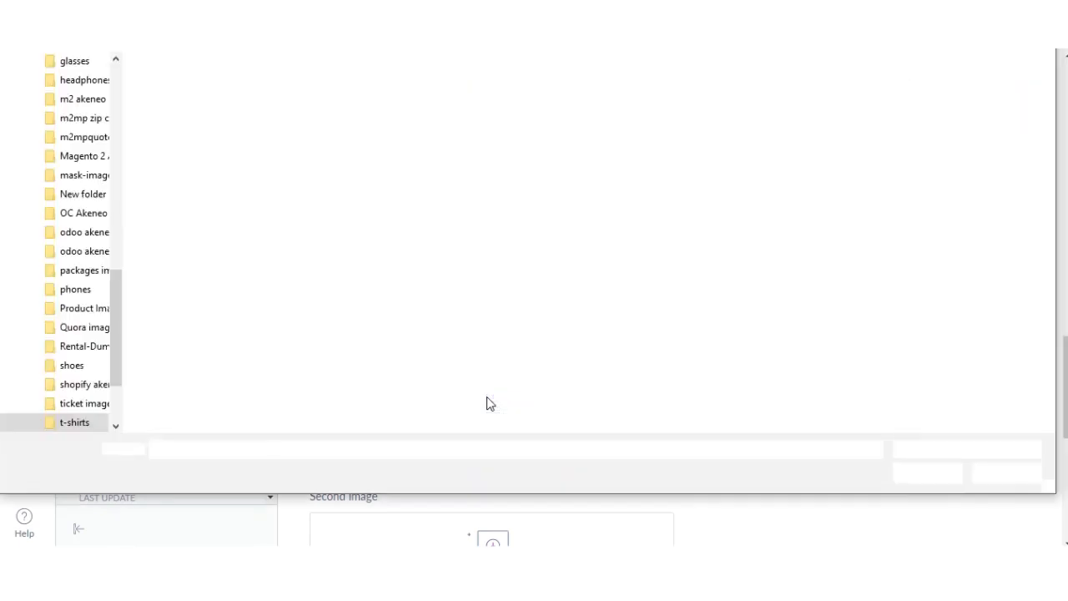
{"action": "double_click", "coordinate": [643, 205]}
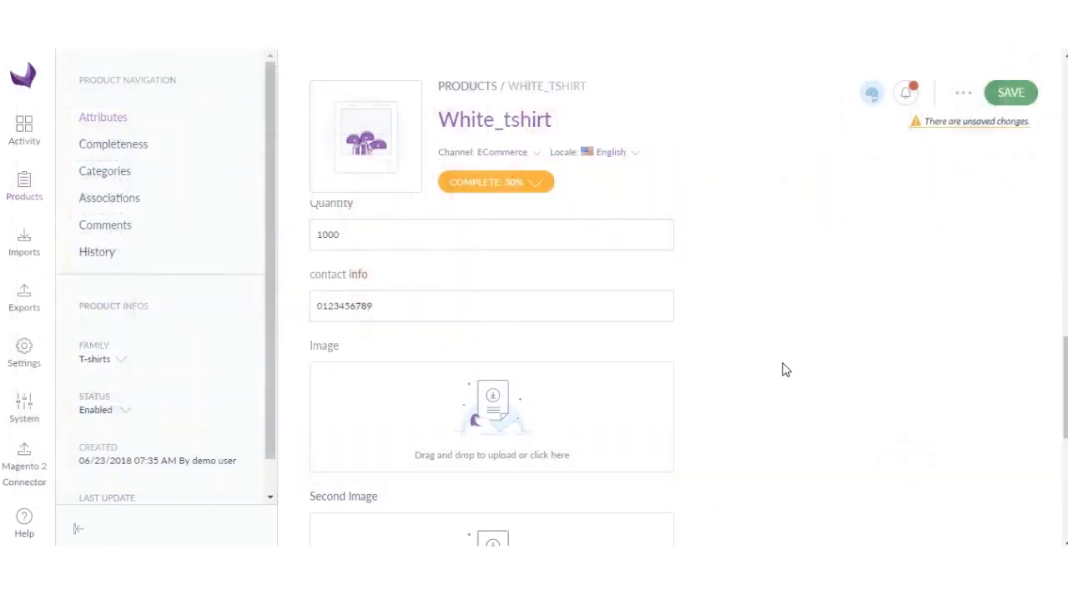
{"action": "left_click", "coordinate": [493, 405]}
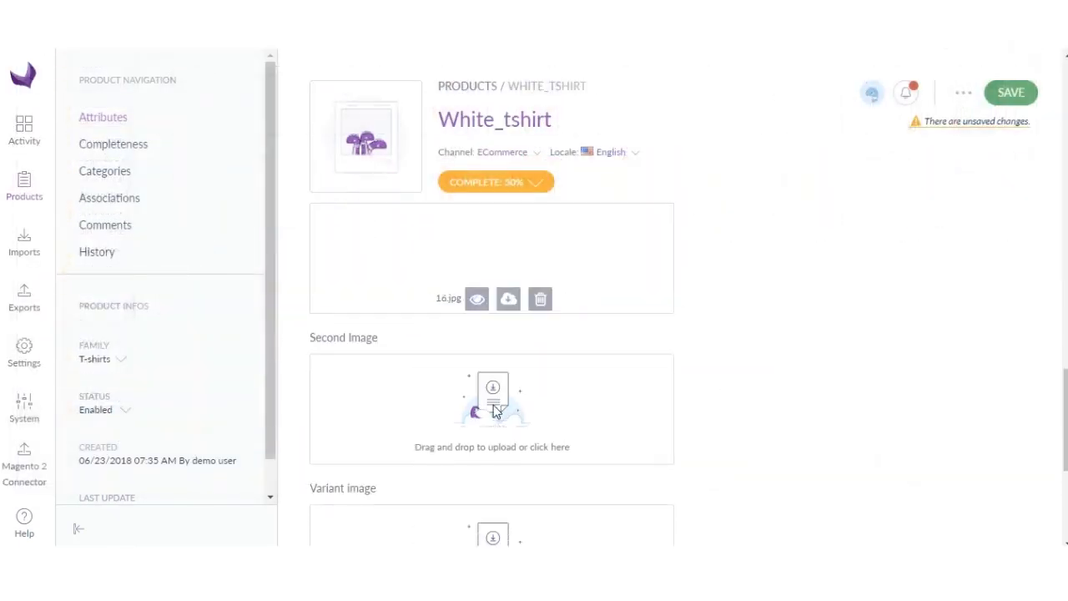
{"action": "double_click", "coordinate": [729, 202]}
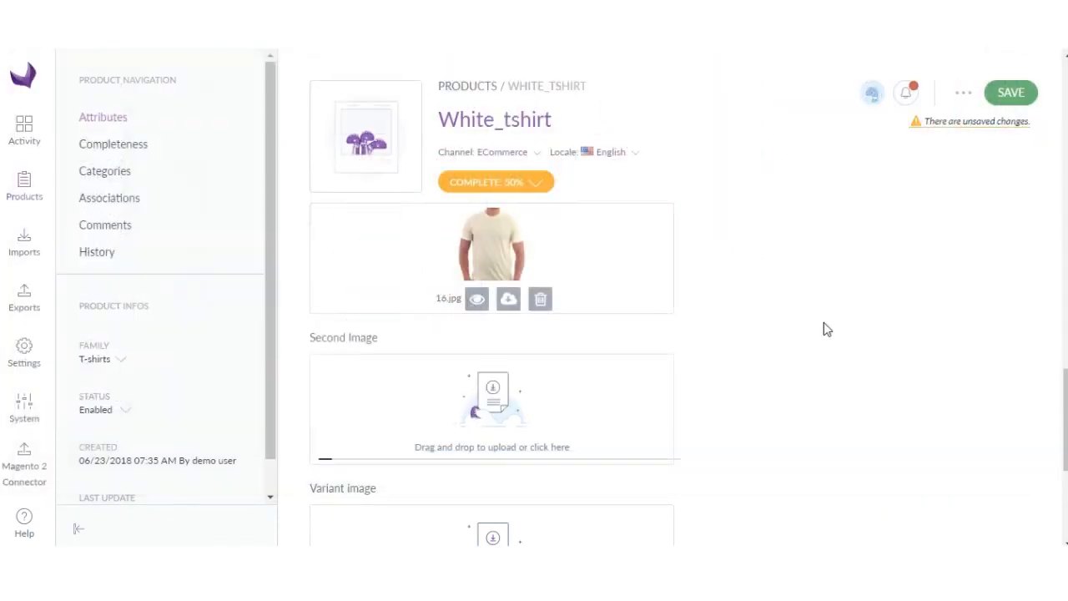
Step: Upload 18.jpg as the product's variant image
{"action": "scroll", "coordinate": [668, 366], "scroll_direction": "down", "scroll_amount": 3}
{"action": "left_click", "coordinate": [517, 309]}
{"action": "left_click", "coordinate": [843, 208]}
{"action": "double_click", "coordinate": [843, 209]}
Step: Set the product's color to white
{"action": "scroll", "coordinate": [835, 410], "scroll_direction": "down", "scroll_amount": 2}
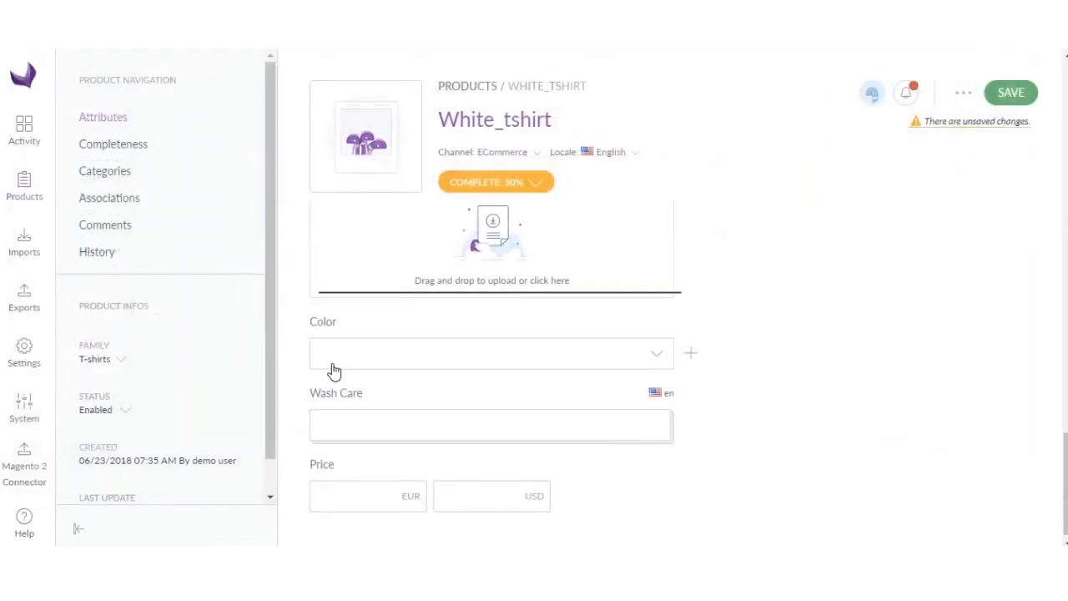
{"action": "left_click", "coordinate": [449, 355]}
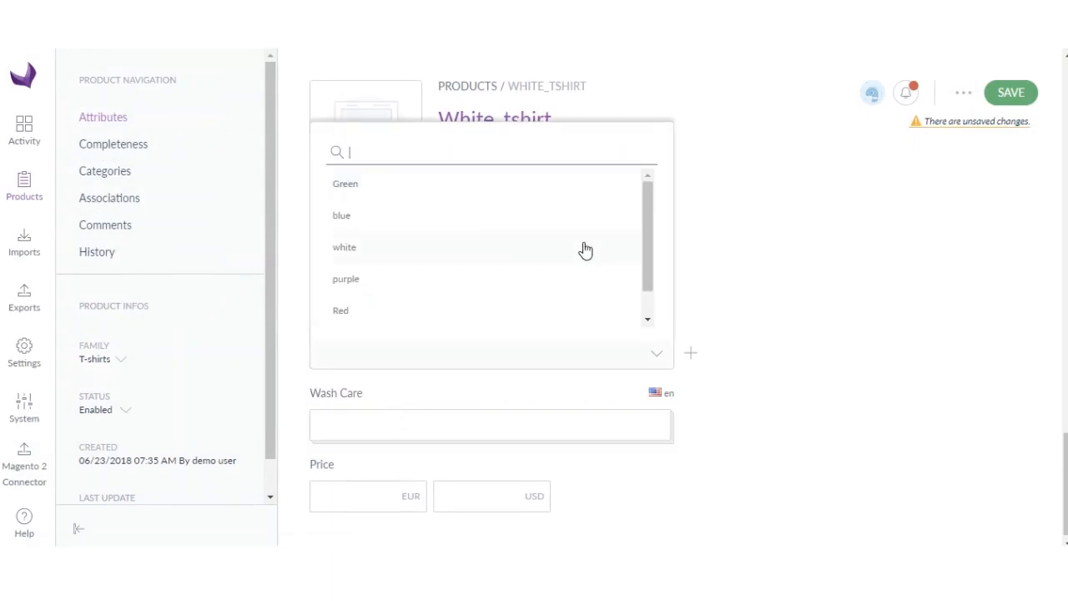
{"action": "left_click", "coordinate": [423, 250]}
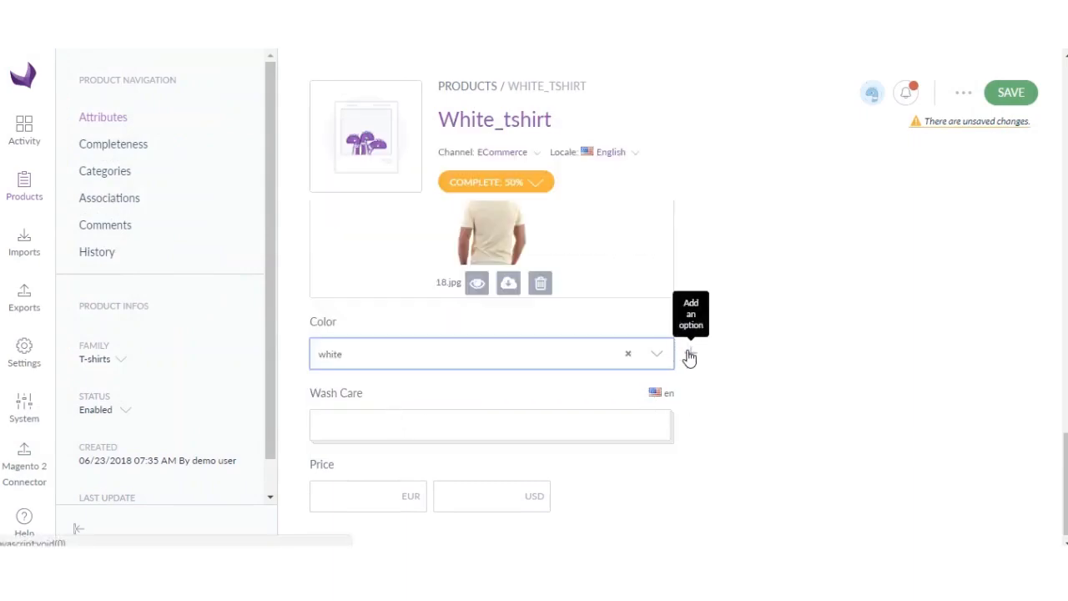
{"action": "scroll", "coordinate": [583, 405], "scroll_direction": "down", "scroll_amount": 1}
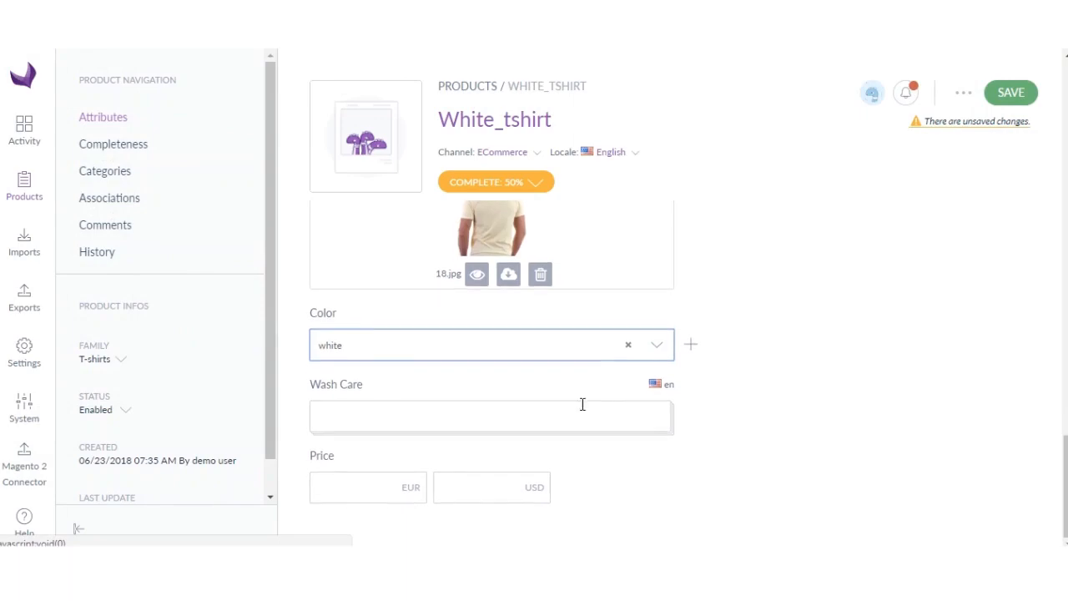
Step: Set the wash care to "Machine Wash Only" and the price to 500 USD, and save the product
{"action": "left_click", "coordinate": [345, 421]}
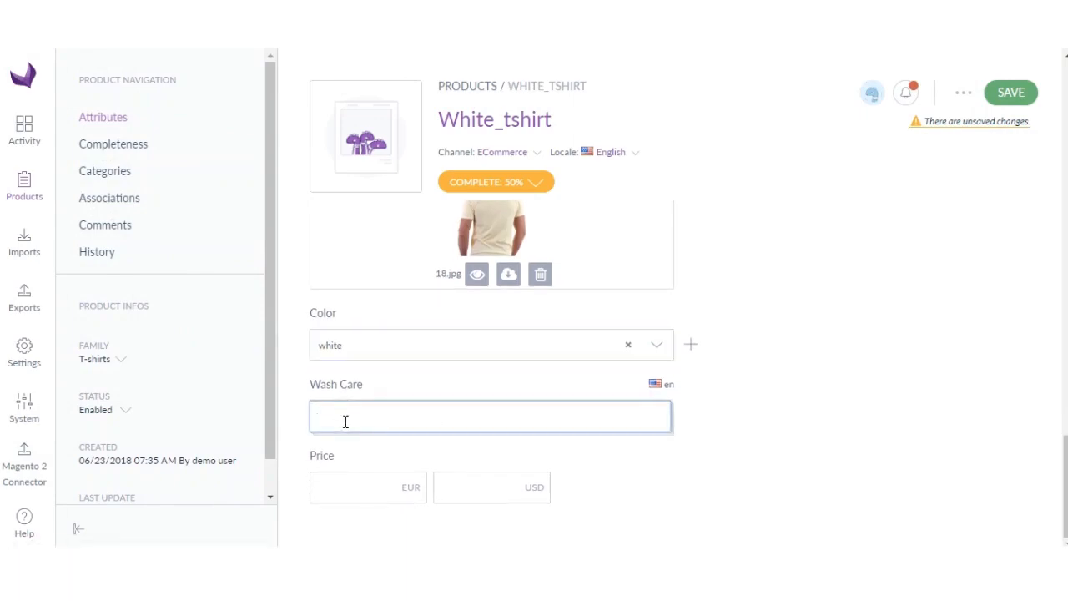
{"action": "type", "text": "Machine Wash Only"}
{"action": "left_click", "coordinate": [463, 482]}
{"action": "left_click_drag", "start_coordinate": [1065, 486], "coordinate": [1066, 111]}
{"action": "left_click", "coordinate": [1010, 93]}
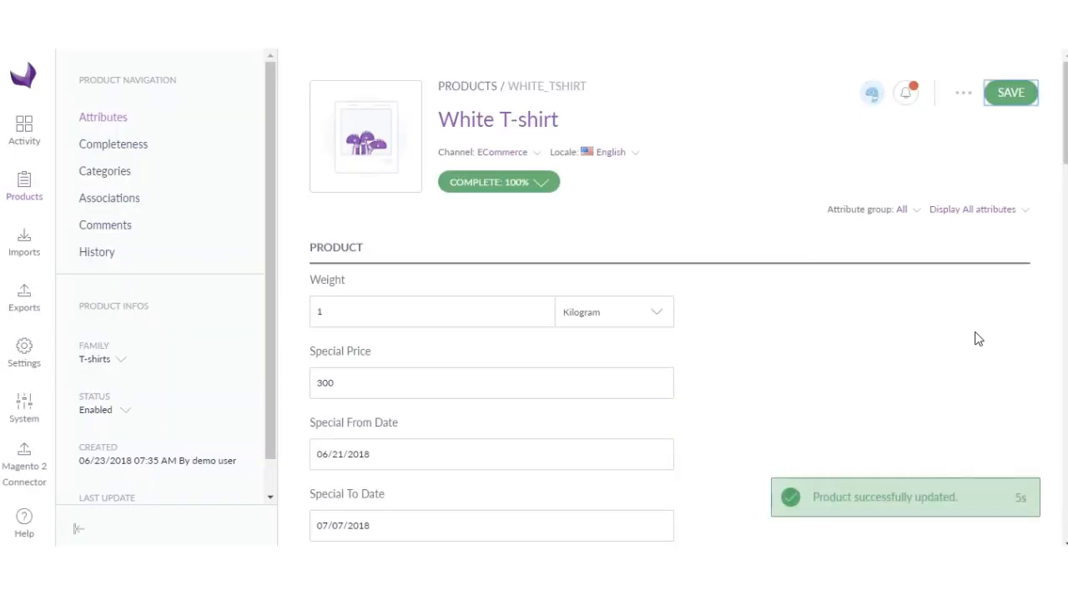
Step: Assign the product to the Clothes category of the Master catalog and save it
{"action": "left_click", "coordinate": [105, 173]}
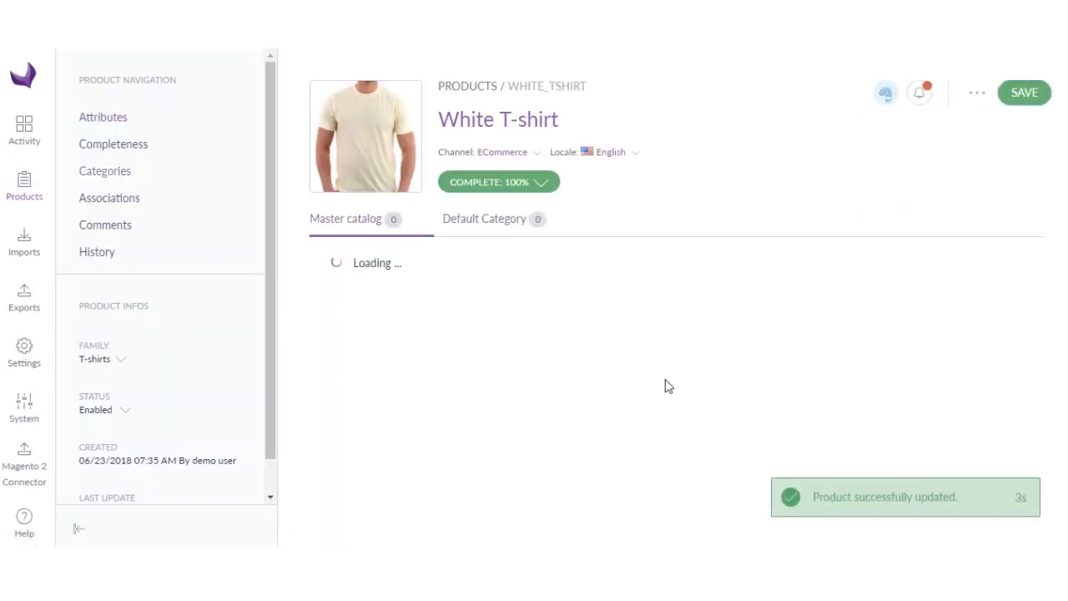
{"action": "left_click", "coordinate": [317, 263]}
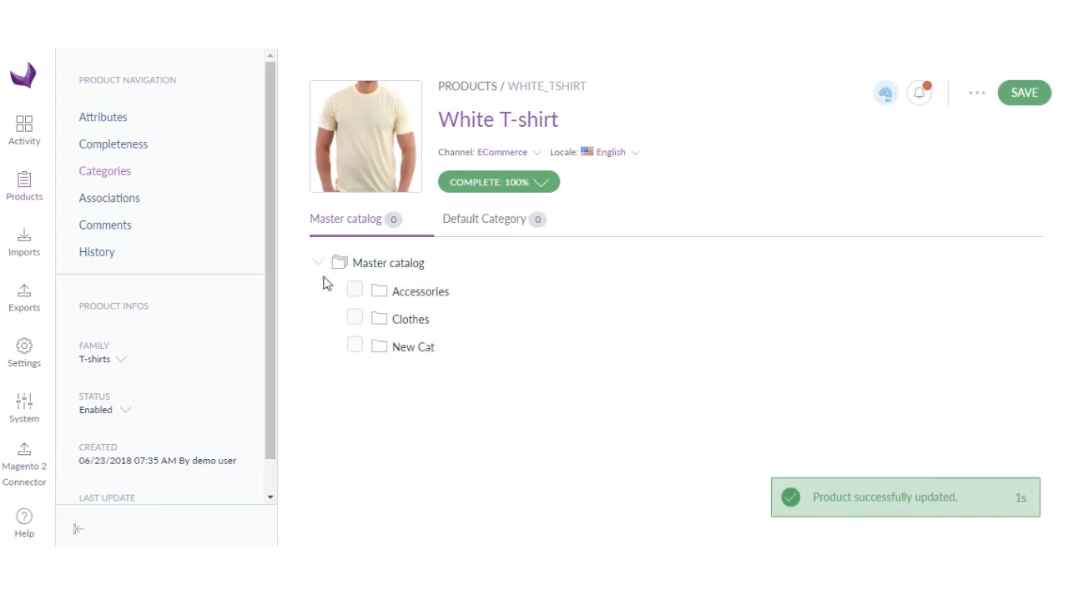
{"action": "left_click", "coordinate": [355, 318]}
{"action": "left_click", "coordinate": [1024, 93]}
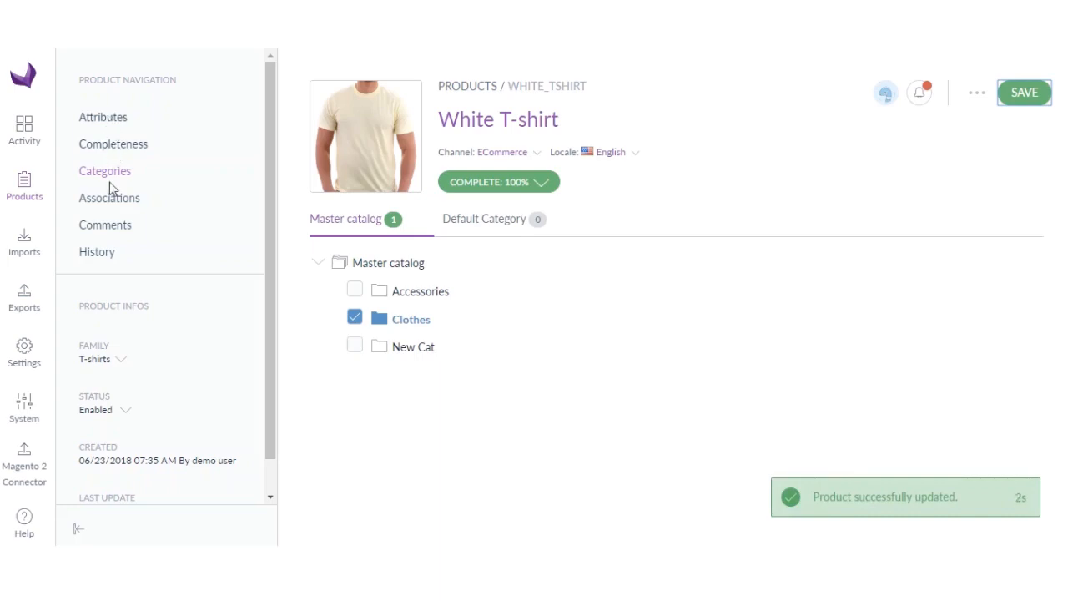
Step: Switch the product attributes to the Standard channel's German locale and set the German name to "White T-shirt DE"
{"action": "left_click", "coordinate": [102, 121]}
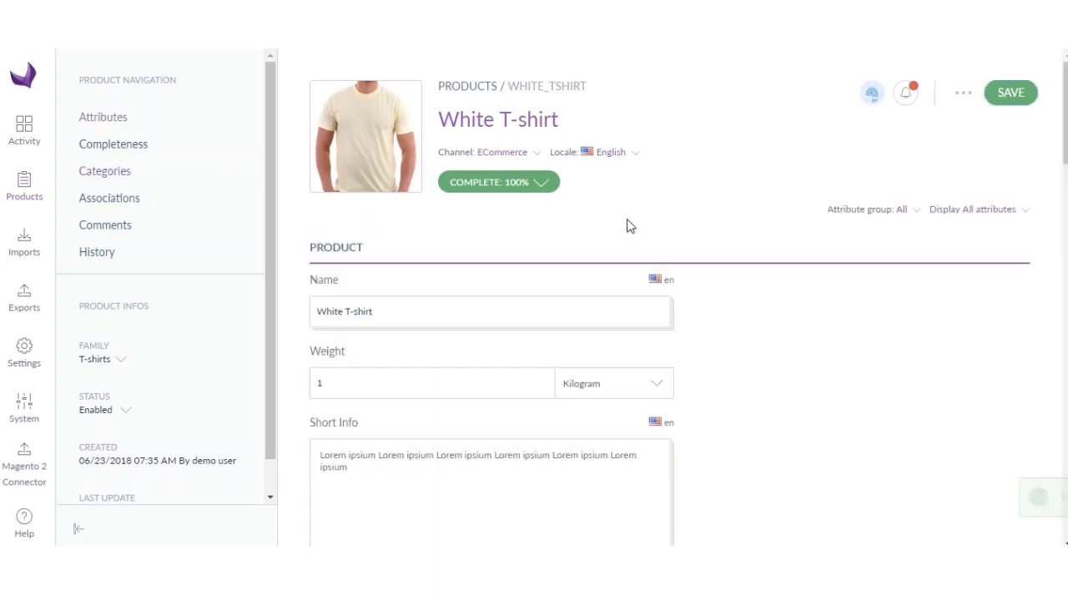
{"action": "left_click", "coordinate": [630, 161]}
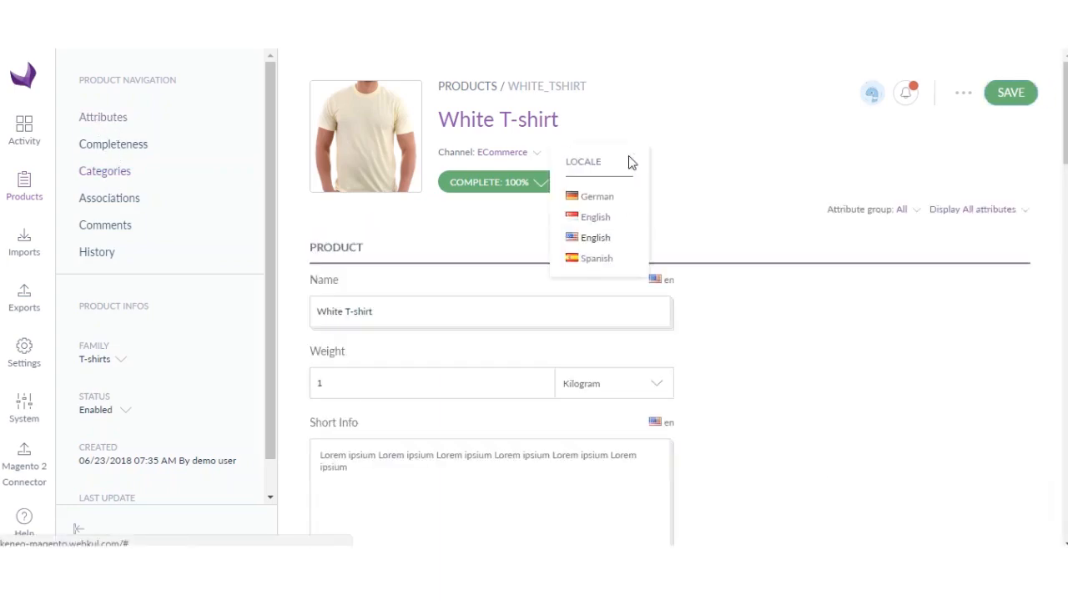
{"action": "left_click", "coordinate": [596, 197]}
{"action": "left_click", "coordinate": [423, 324]}
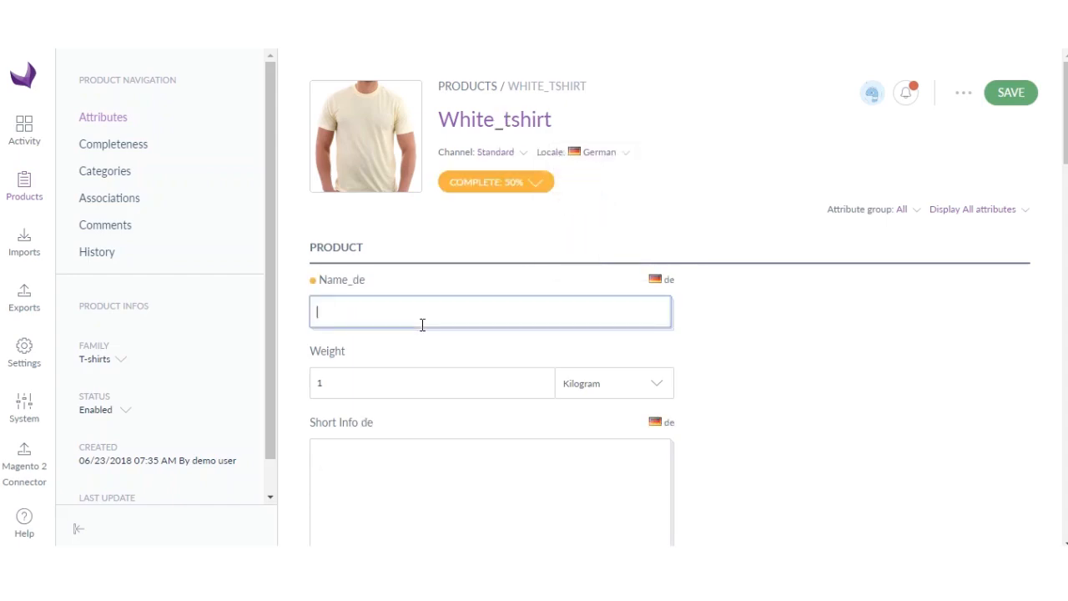
{"action": "type", "text": "White T-shirt D"}
{"action": "key", "text": "ctrl+a"}
{"action": "key", "text": "ctrl+c"}
Step: Fill the German short info with the copied German product name repeated six times
{"action": "scroll", "coordinate": [422, 327], "scroll_direction": "down", "scroll_amount": 2}
{"action": "left_click", "coordinate": [382, 396]}
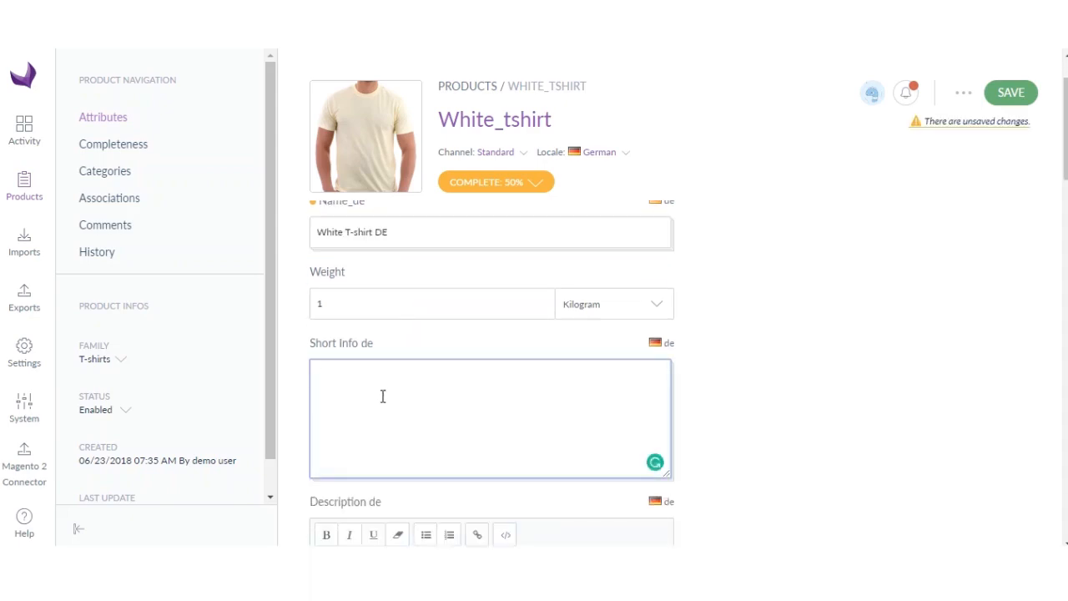
{"action": "key", "text": "ctrl+v"}
{"action": "key", "text": "ctrl+v"}
{"action": "key", "text": "ctrl+v"}
{"action": "key", "text": "ctrl+v"}
{"action": "key", "text": "ctrl+v"}
{"action": "key", "text": "ctrl+v"}
Step: Fill the German description with the copied German product name repeated six times
{"action": "scroll", "coordinate": [382, 395], "scroll_direction": "down", "scroll_amount": 4}
{"action": "left_click", "coordinate": [490, 442]}
{"action": "key", "text": "ctrl+v"}
{"action": "key", "text": "ctrl+v"}
{"action": "key", "text": "ctrl+v"}
{"action": "key", "text": "ctrl+v"}
{"action": "key", "text": "ctrl+v"}
{"action": "key", "text": "ctrl+v"}
Step: Set the German wash care to "Machine Wash De"
{"action": "scroll", "coordinate": [490, 442], "scroll_direction": "down", "scroll_amount": 5}
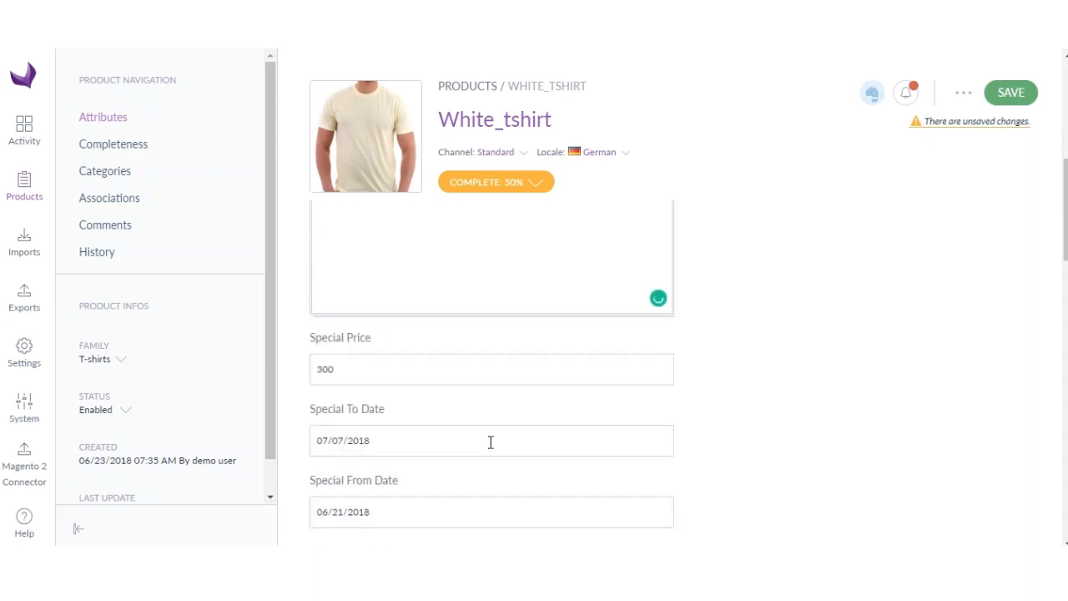
{"action": "scroll", "coordinate": [491, 442], "scroll_direction": "down", "scroll_amount": 10}
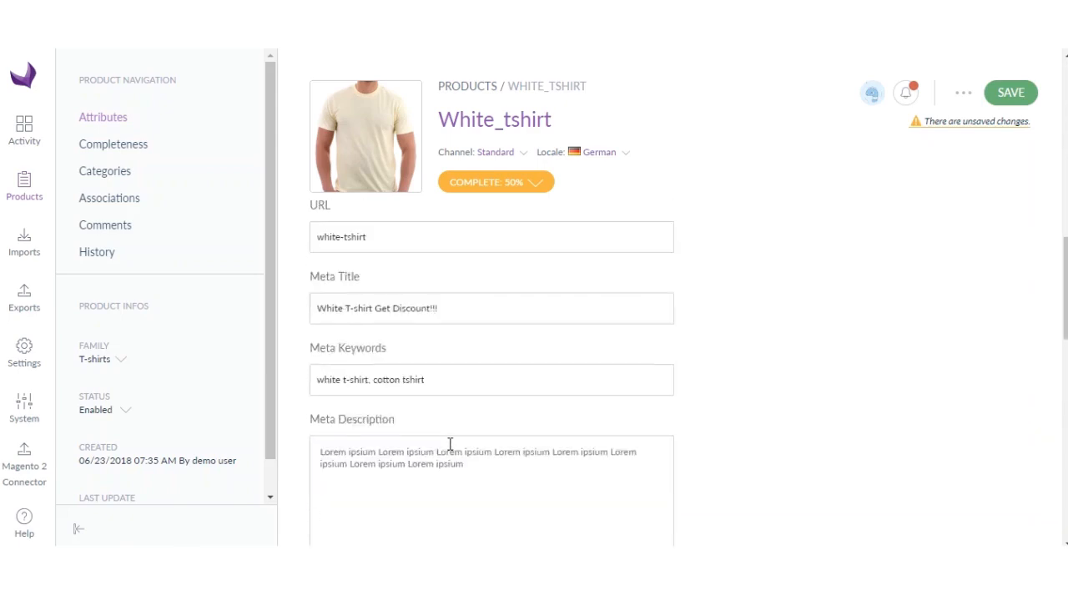
{"action": "scroll", "coordinate": [448, 450], "scroll_direction": "down", "scroll_amount": 3}
{"action": "scroll", "coordinate": [448, 450], "scroll_direction": "down", "scroll_amount": 6}
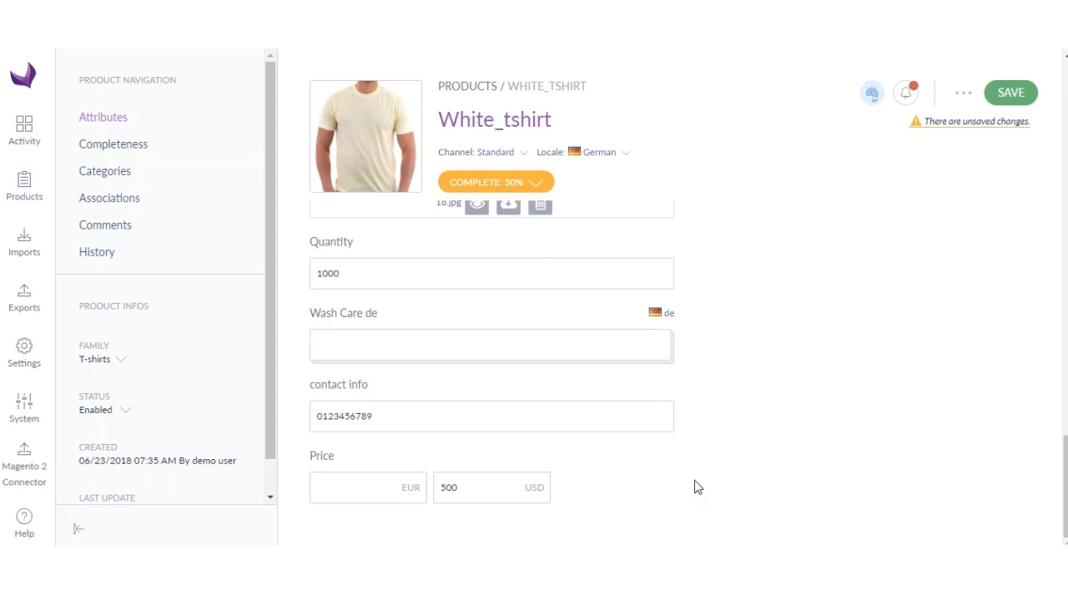
{"action": "left_click", "coordinate": [365, 340]}
{"action": "key", "text": "ctrl+v"}
{"action": "left_click_drag", "start_coordinate": [400, 341], "coordinate": [234, 348]}
{"action": "type", "text": "Machine Wash De"}
Step: Check the German attribute values and save the product
{"action": "scroll", "coordinate": [417, 403], "scroll_direction": "up", "scroll_amount": 10}
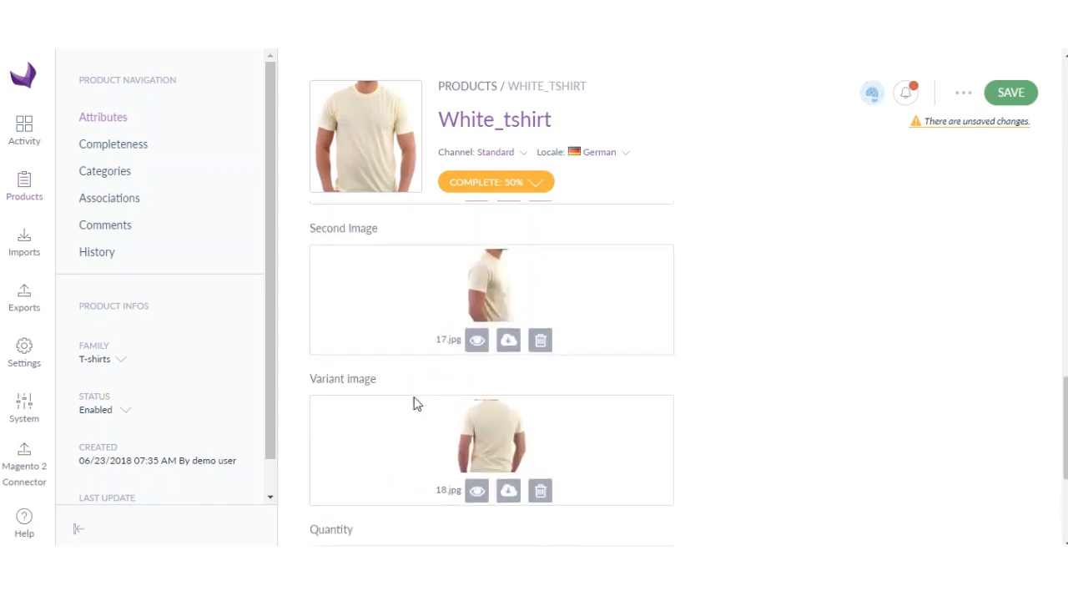
{"action": "scroll", "coordinate": [457, 315], "scroll_direction": "up", "scroll_amount": 10}
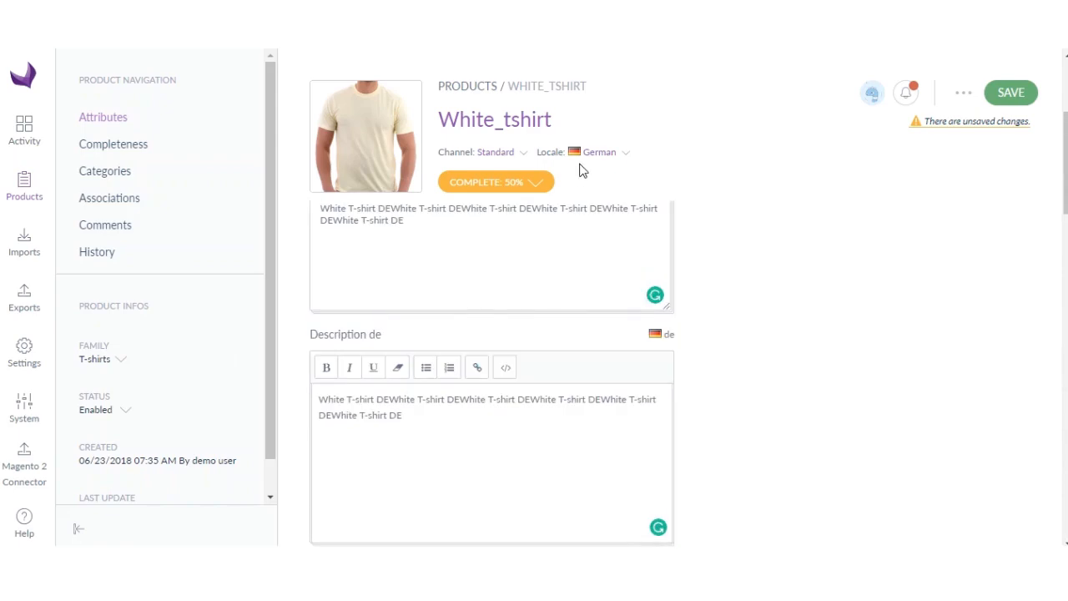
{"action": "scroll", "coordinate": [453, 337], "scroll_direction": "up", "scroll_amount": 3}
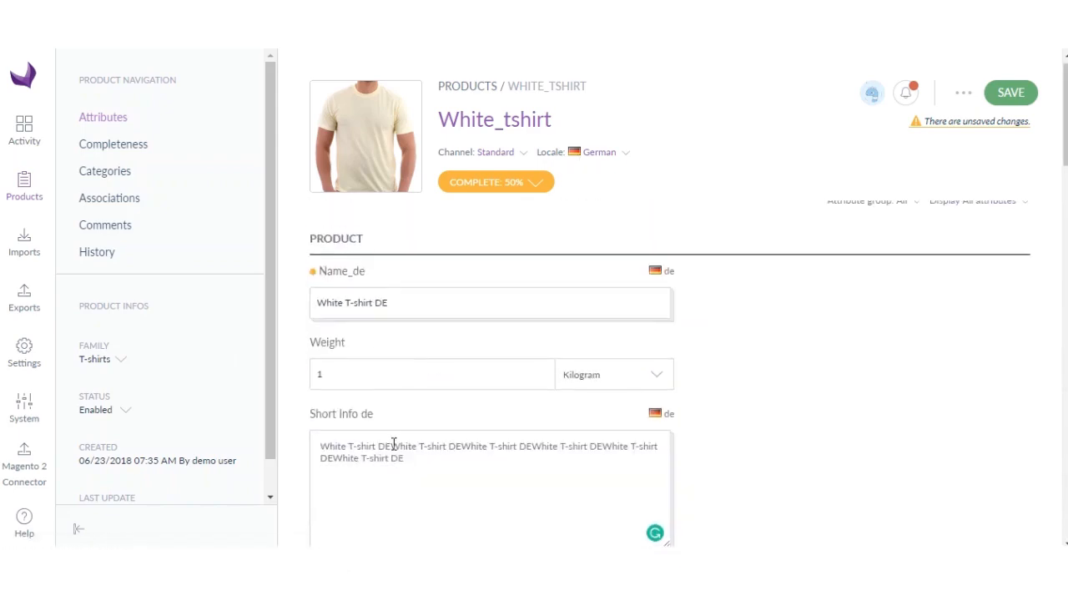
{"action": "scroll", "coordinate": [501, 417], "scroll_direction": "down", "scroll_amount": 1}
{"action": "scroll", "coordinate": [652, 430], "scroll_direction": "up", "scroll_amount": 1}
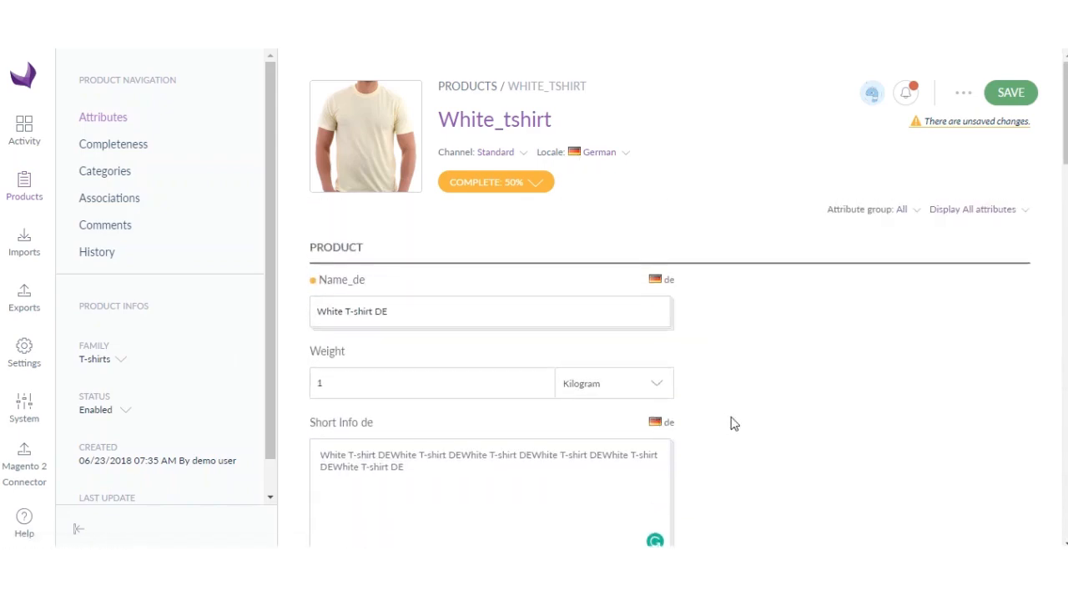
{"action": "left_click", "coordinate": [1010, 93]}
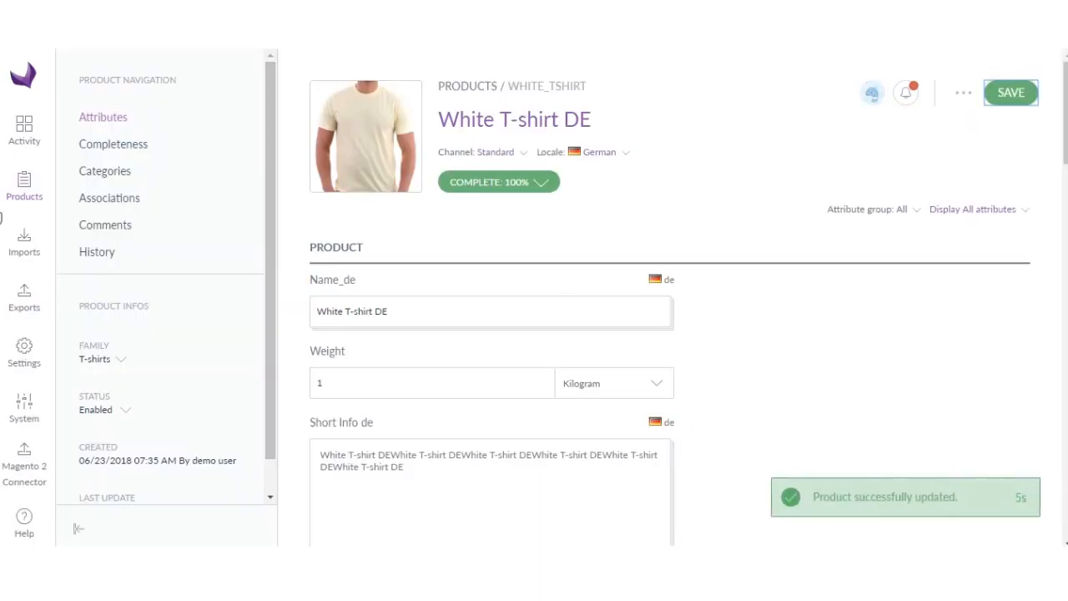
Step: Start a new export profile and choose Magento 2 Export Job as its job
{"action": "left_click", "coordinate": [29, 290]}
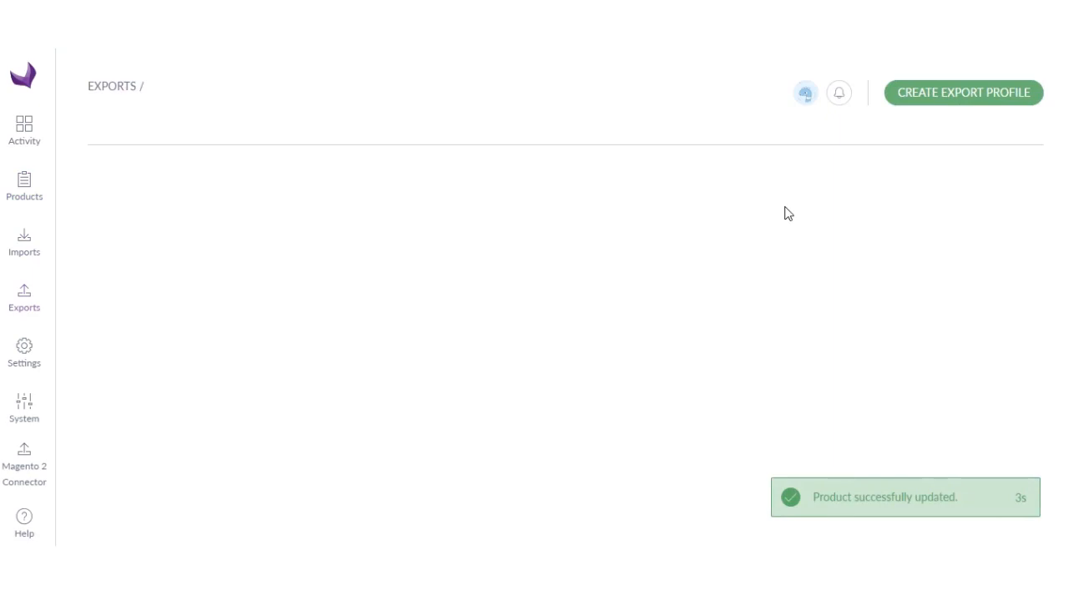
{"action": "left_click", "coordinate": [943, 98]}
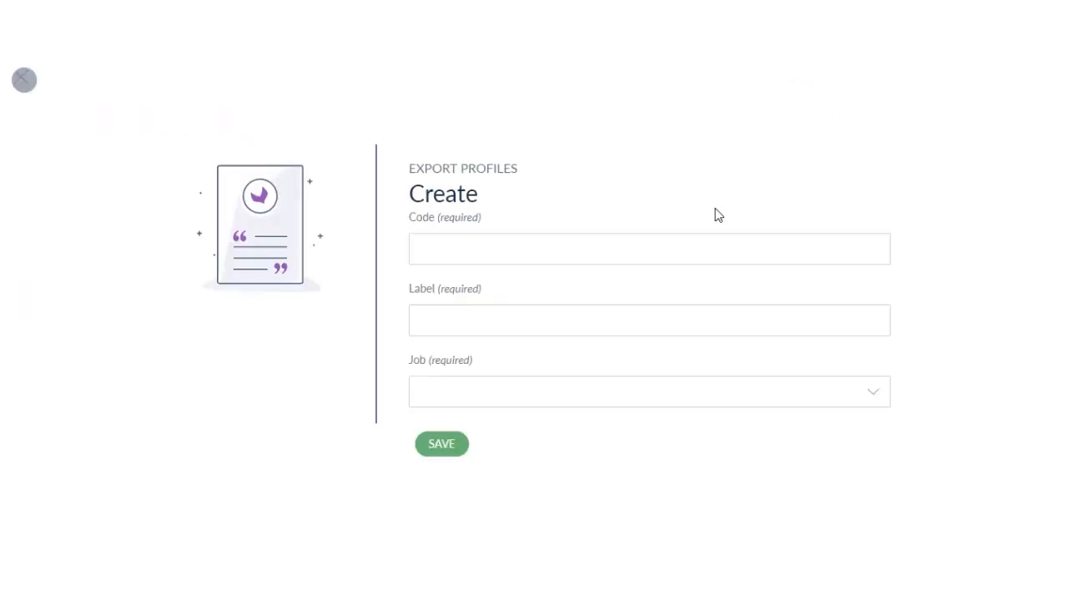
{"action": "left_click", "coordinate": [539, 399]}
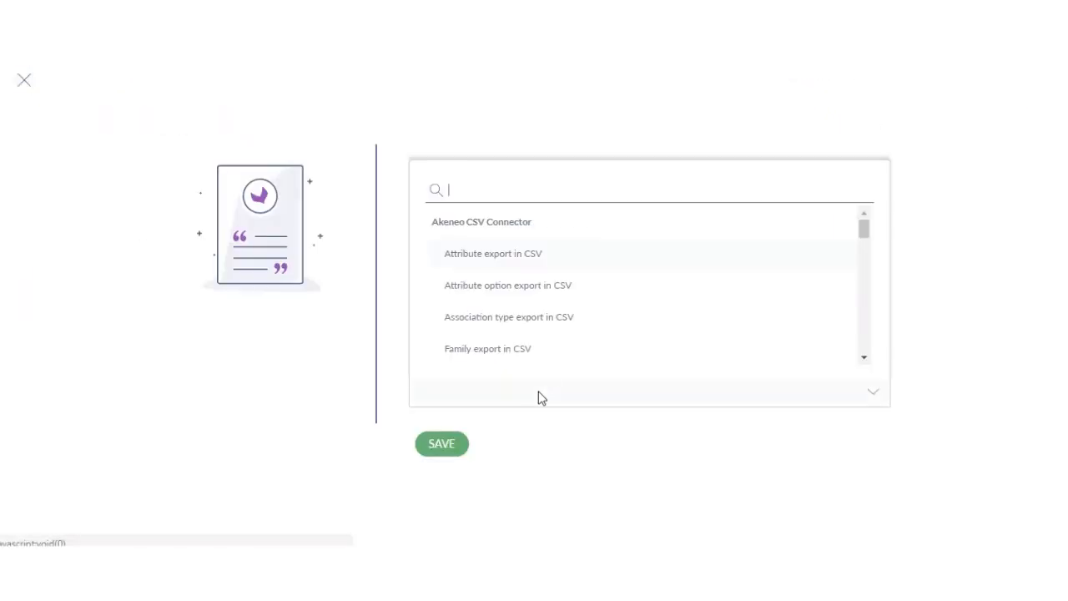
{"action": "type", "text": "magent"}
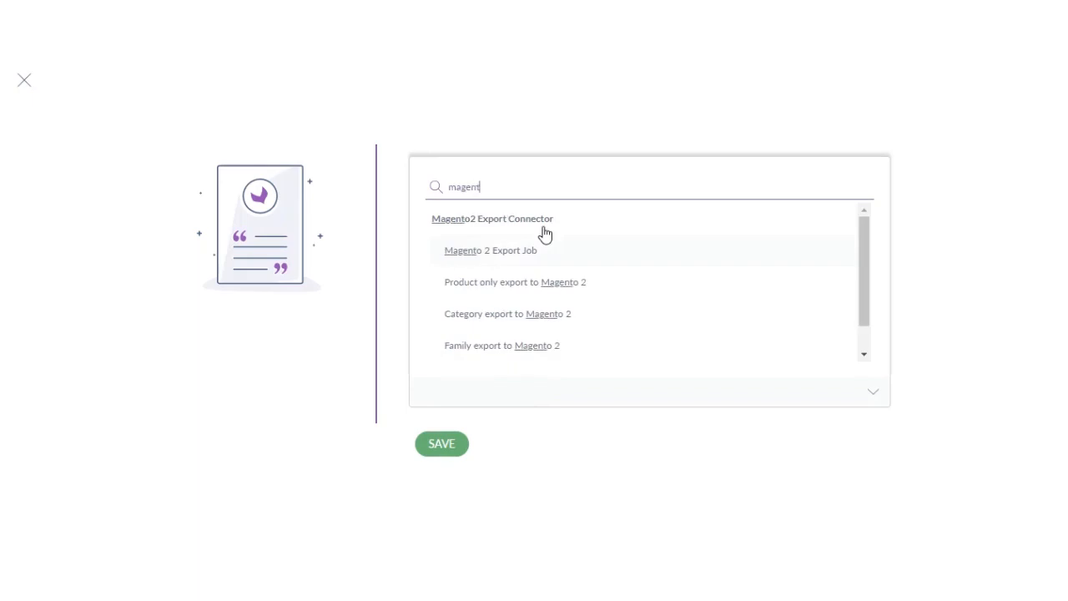
{"action": "type", "text": "o2"}
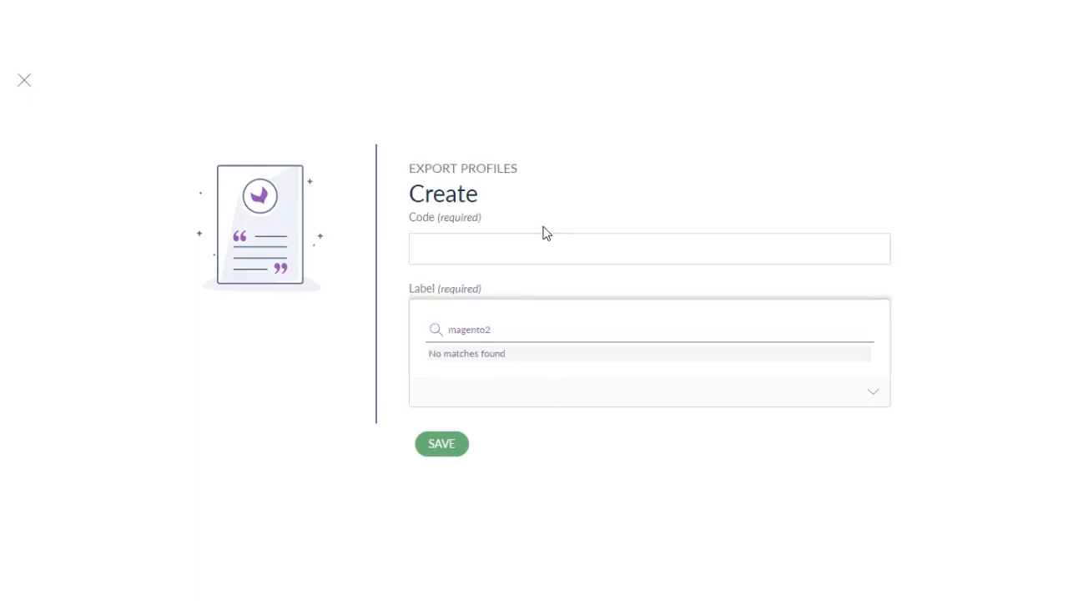
{"action": "key", "text": "BackSpace"}
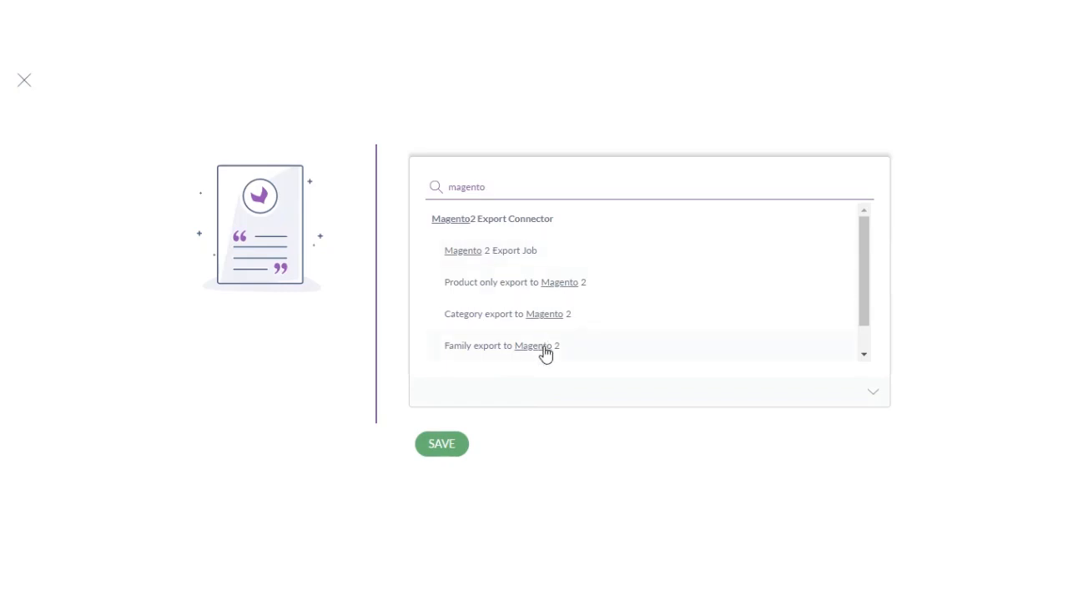
{"action": "scroll", "coordinate": [543, 353], "scroll_direction": "down", "scroll_amount": 1}
{"action": "scroll", "coordinate": [565, 341], "scroll_direction": "up", "scroll_amount": 1}
{"action": "scroll", "coordinate": [515, 339], "scroll_direction": "down", "scroll_amount": 1}
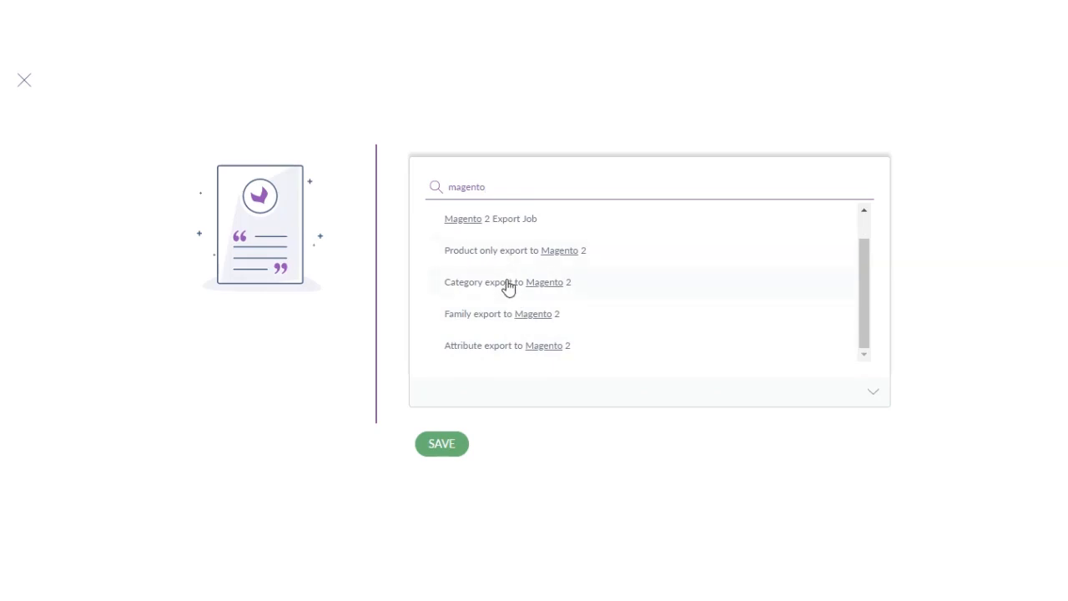
{"action": "scroll", "coordinate": [510, 302], "scroll_direction": "up", "scroll_amount": 1}
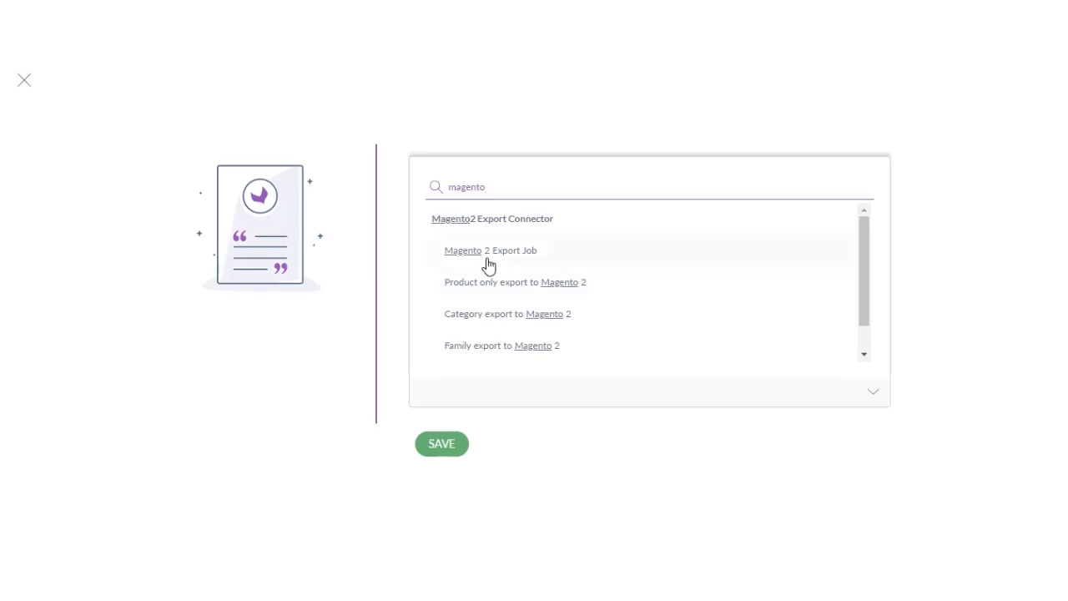
{"action": "left_click", "coordinate": [489, 264]}
Step: Label the export profile "White T-shirt Export", give it the code white_tshirt_ex, and save it
{"action": "left_click", "coordinate": [510, 312]}
{"action": "type", "text": "White"}
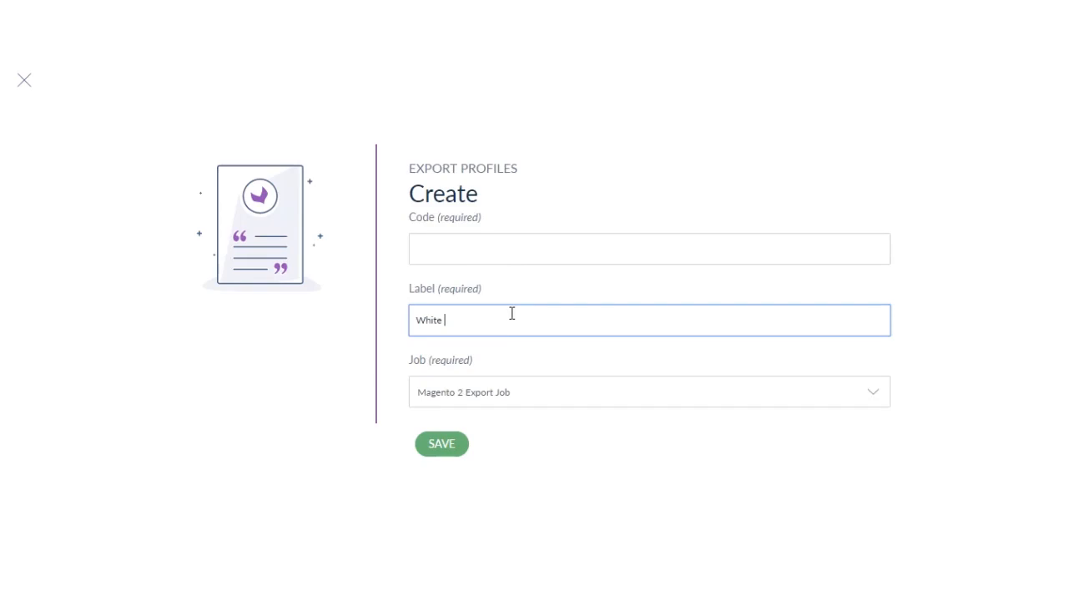
{"action": "type", "text": " T-shirt Export"}
{"action": "left_click", "coordinate": [436, 260]}
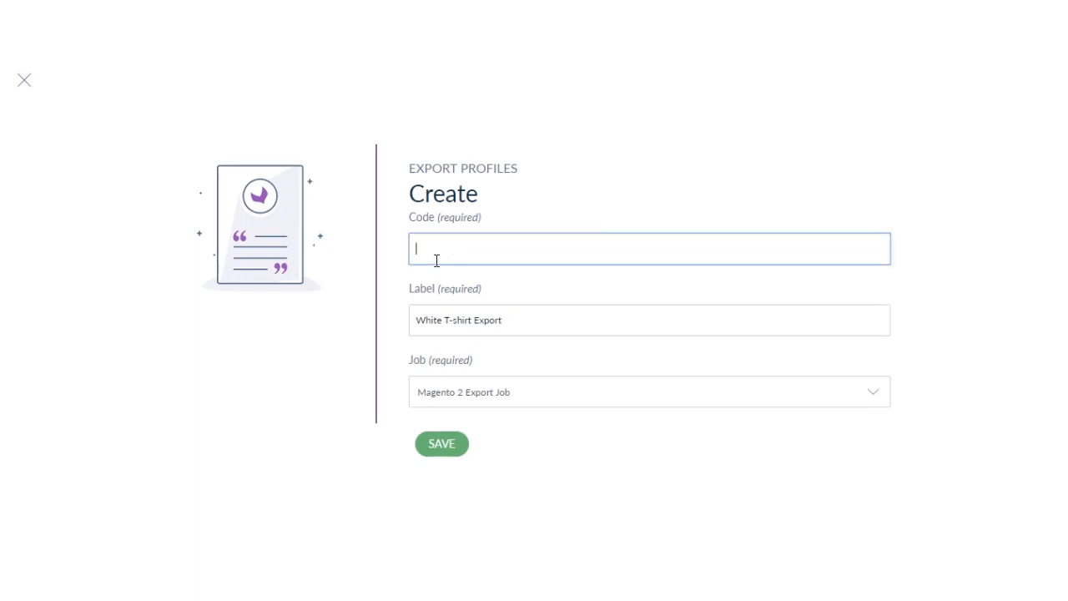
{"action": "type", "text": "white_tshirt_ex"}
{"action": "left_click", "coordinate": [444, 432]}
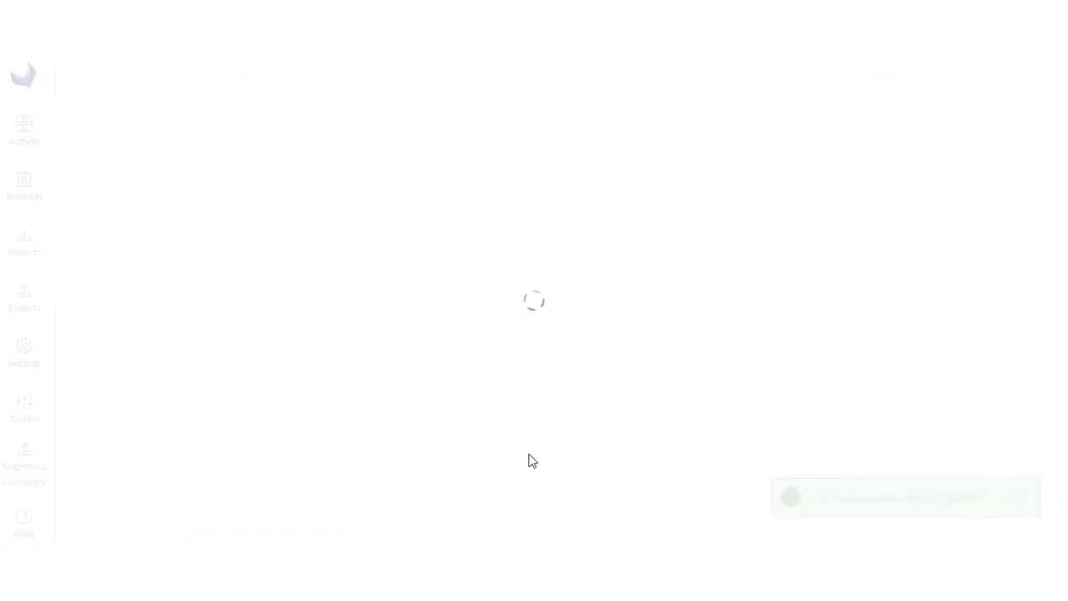
Step: Enter the white T-shirt's identifier as the product filter in the export profile's content settings
{"action": "left_click", "coordinate": [199, 220]}
{"action": "scroll", "coordinate": [479, 346], "scroll_direction": "down", "scroll_amount": 2}
{"action": "mouse_move", "coordinate": [470, 324]}
{"action": "scroll", "coordinate": [471, 328], "scroll_direction": "down", "scroll_amount": 1}
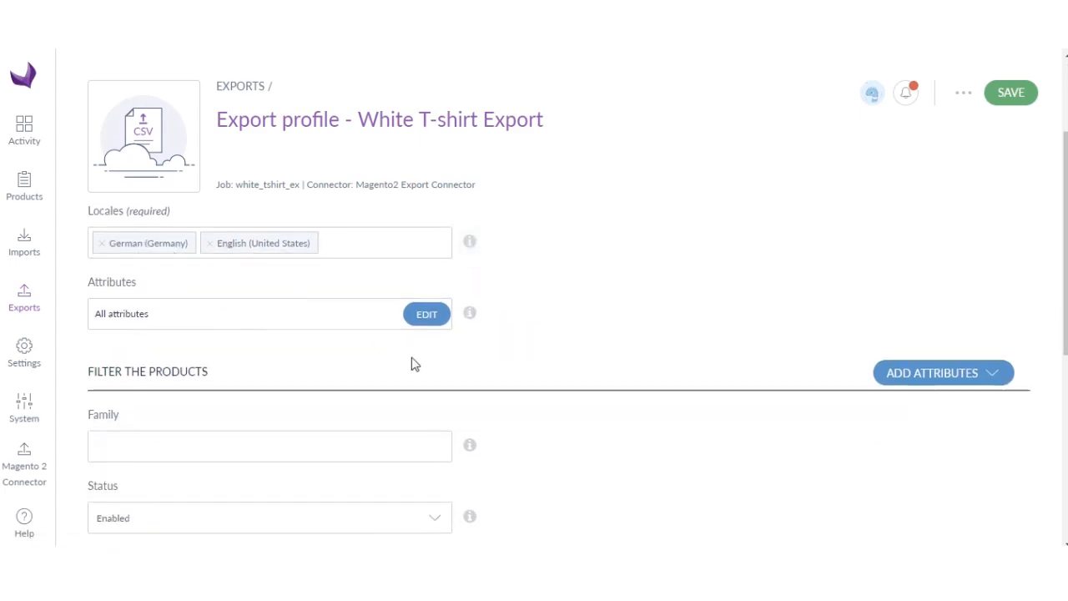
{"action": "scroll", "coordinate": [248, 325], "scroll_direction": "down", "scroll_amount": 2}
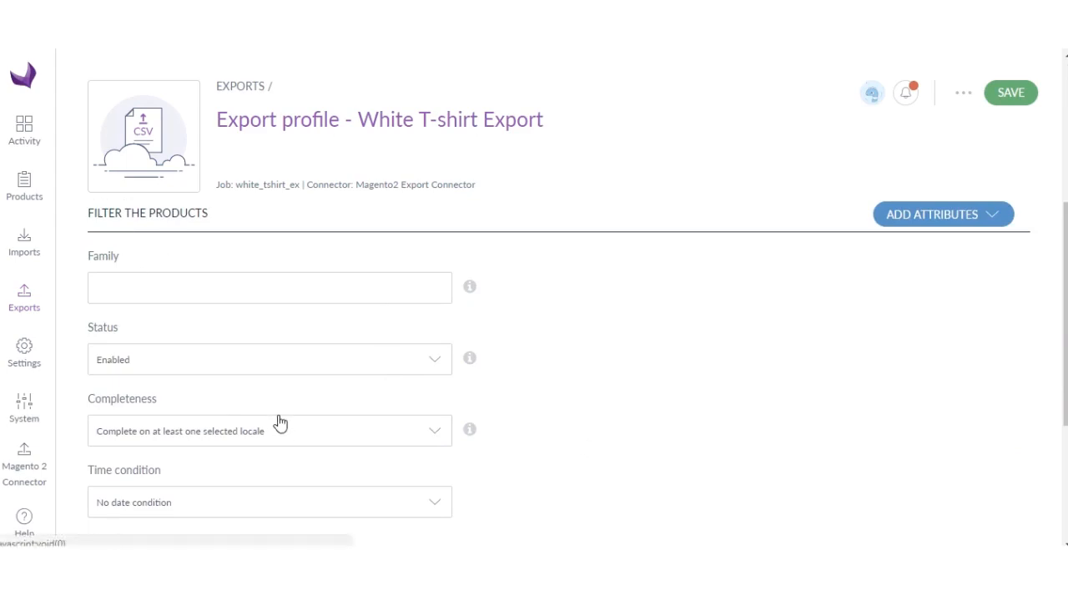
{"action": "scroll", "coordinate": [248, 382], "scroll_direction": "down", "scroll_amount": 3}
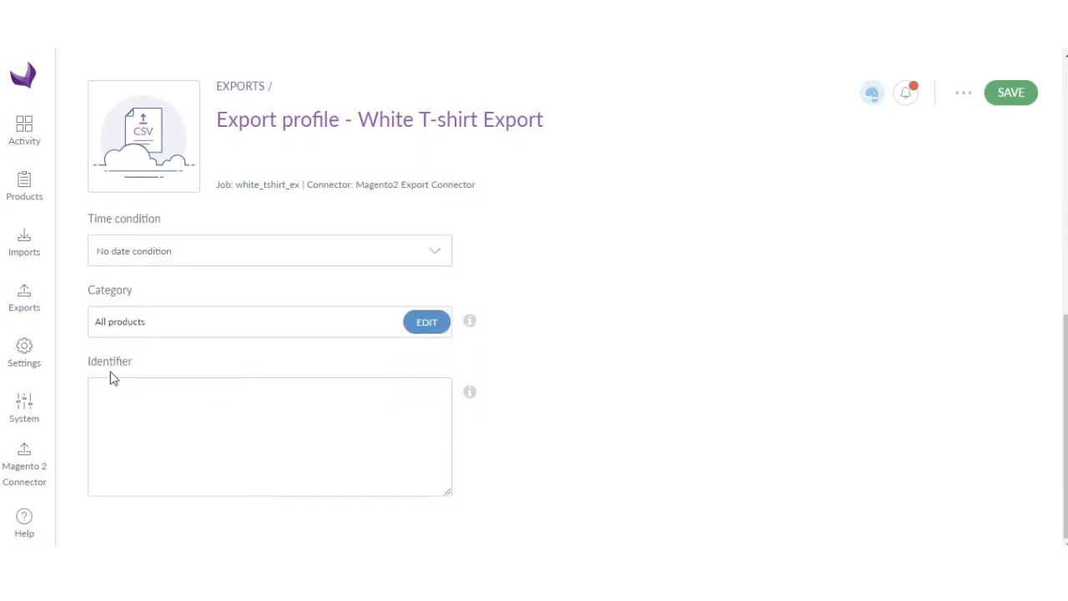
{"action": "left_click", "coordinate": [118, 398]}
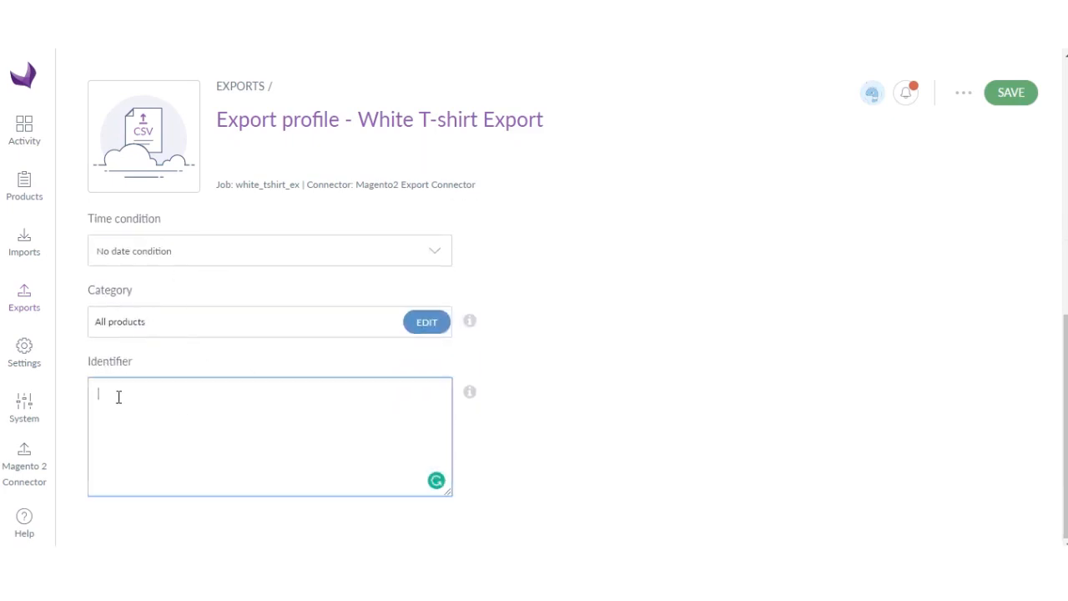
{"action": "type", "text": "whi"}
{"action": "scroll", "coordinate": [240, 417], "scroll_direction": "up", "scroll_amount": 7}
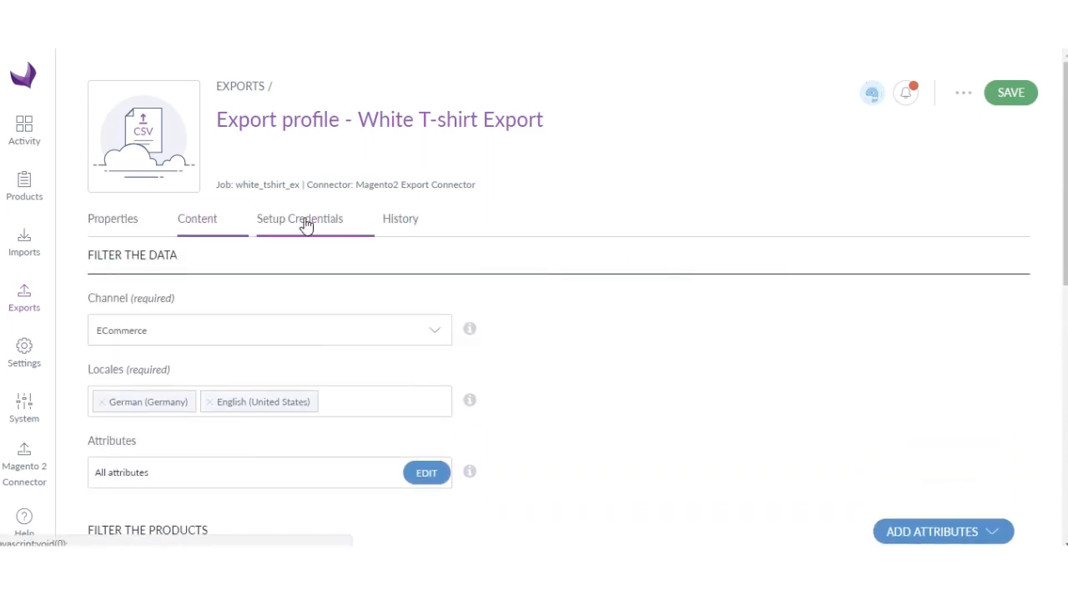
Step: Review the export profile's optional Magento store credential fields and return to its content filters
{"action": "left_click", "coordinate": [306, 225]}
{"action": "scroll", "coordinate": [333, 399], "scroll_direction": "down", "scroll_amount": 1}
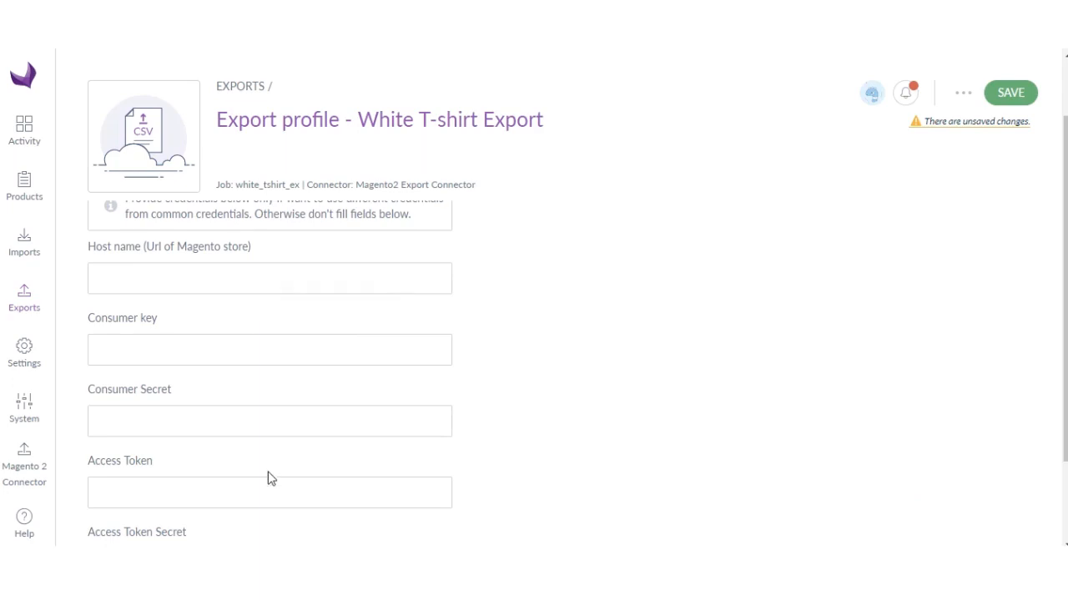
{"action": "scroll", "coordinate": [270, 476], "scroll_direction": "down", "scroll_amount": 2}
{"action": "scroll", "coordinate": [259, 417], "scroll_direction": "up", "scroll_amount": 3}
{"action": "left_click", "coordinate": [208, 232]}
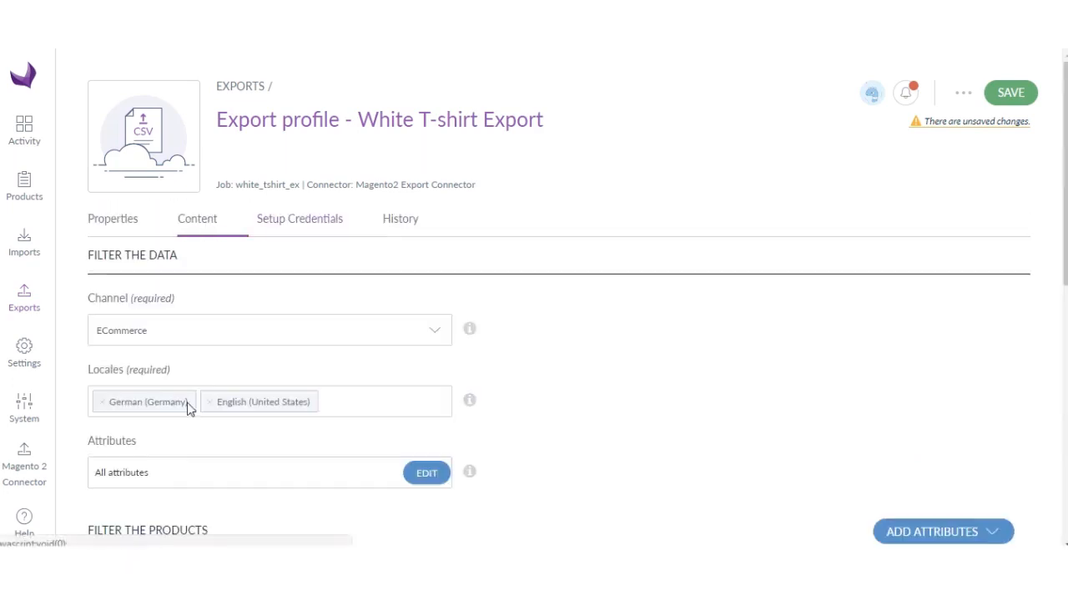
Step: Recheck the export profile's channel, locale and product filters and its Magento credential settings
{"action": "scroll", "coordinate": [192, 484], "scroll_direction": "down", "scroll_amount": 5}
{"action": "scroll", "coordinate": [250, 334], "scroll_direction": "up", "scroll_amount": 5}
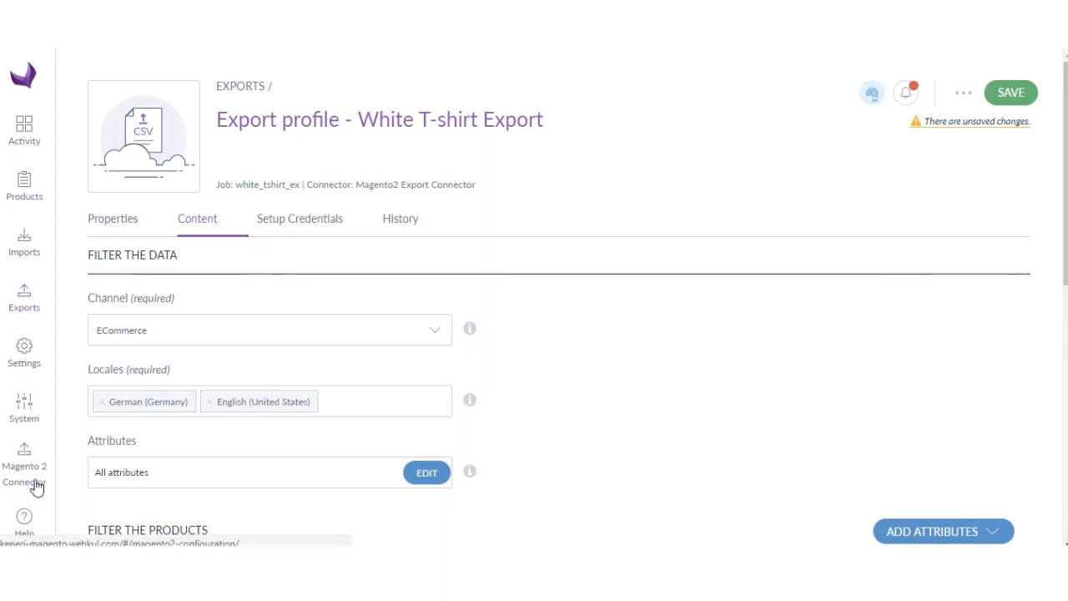
{"action": "left_click", "coordinate": [288, 217]}
{"action": "scroll", "coordinate": [226, 473], "scroll_direction": "down", "scroll_amount": 2}
{"action": "scroll", "coordinate": [226, 474], "scroll_direction": "up", "scroll_amount": 2}
{"action": "left_click", "coordinate": [202, 228]}
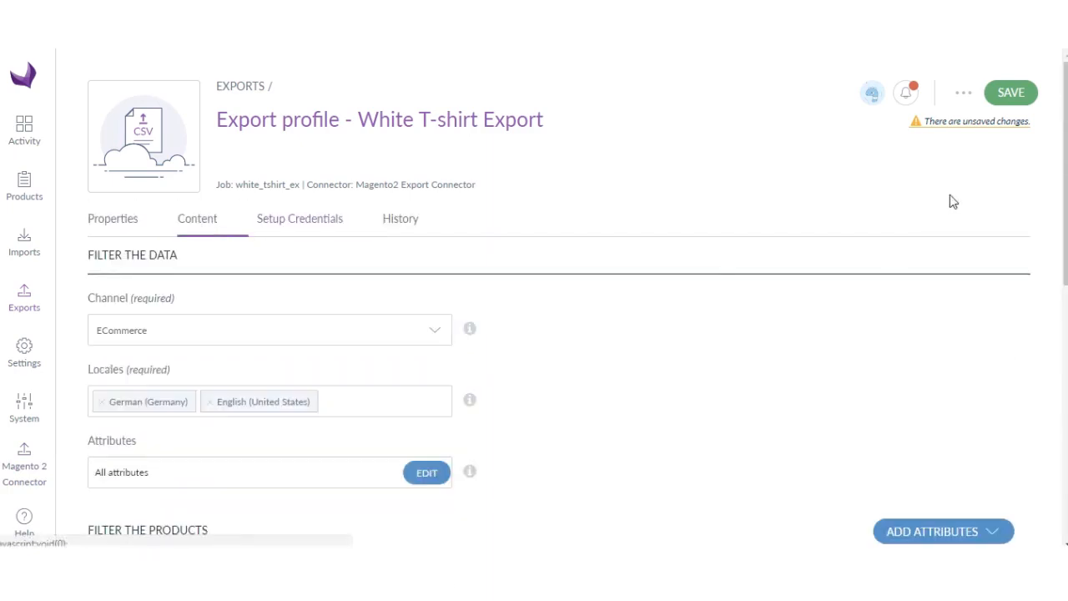
Step: Save the White T-shirt Export profile, then run the export and follow its execution details through the products step
{"action": "left_click", "coordinate": [1006, 98]}
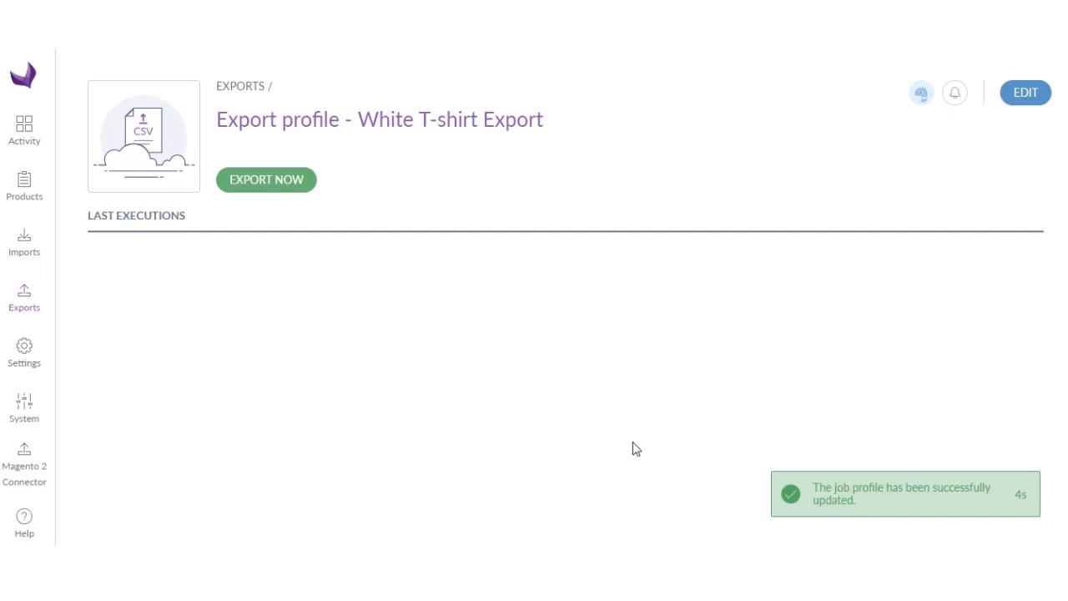
{"action": "left_click", "coordinate": [260, 186]}
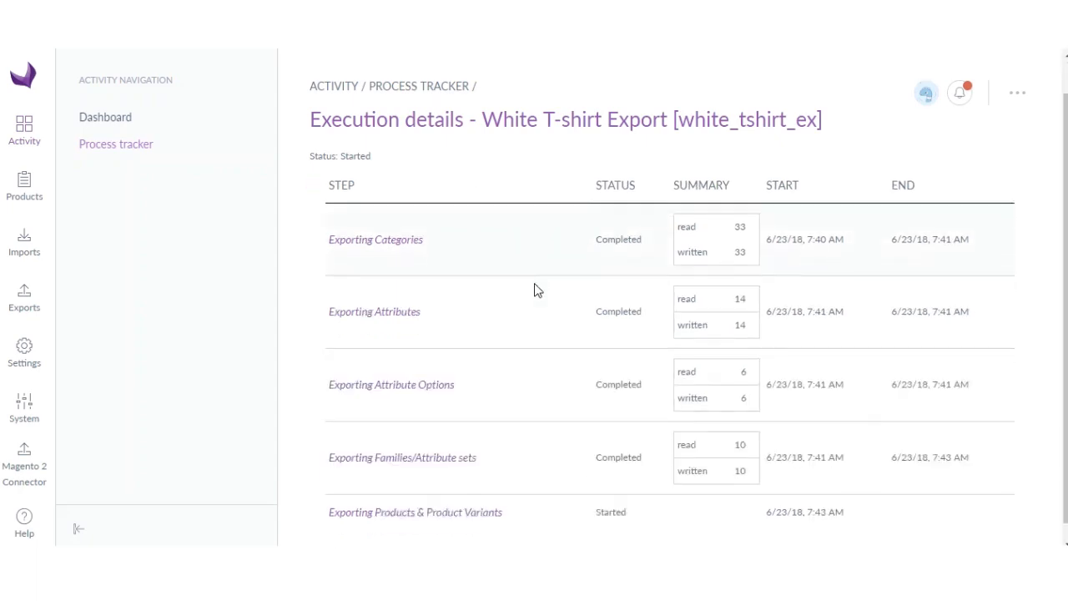
{"action": "scroll", "coordinate": [537, 289], "scroll_direction": "down", "scroll_amount": 1}
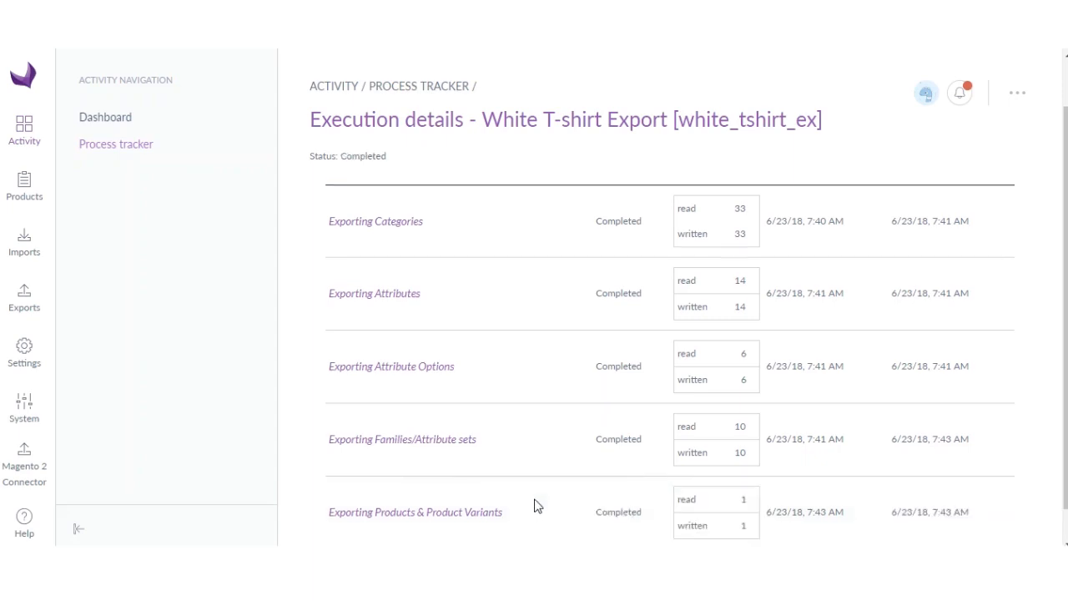
{"action": "scroll", "coordinate": [537, 503], "scroll_direction": "down", "scroll_amount": 2}
{"action": "scroll", "coordinate": [715, 483], "scroll_direction": "up", "scroll_amount": 2}
{"action": "scroll", "coordinate": [716, 485], "scroll_direction": "down", "scroll_amount": 2}
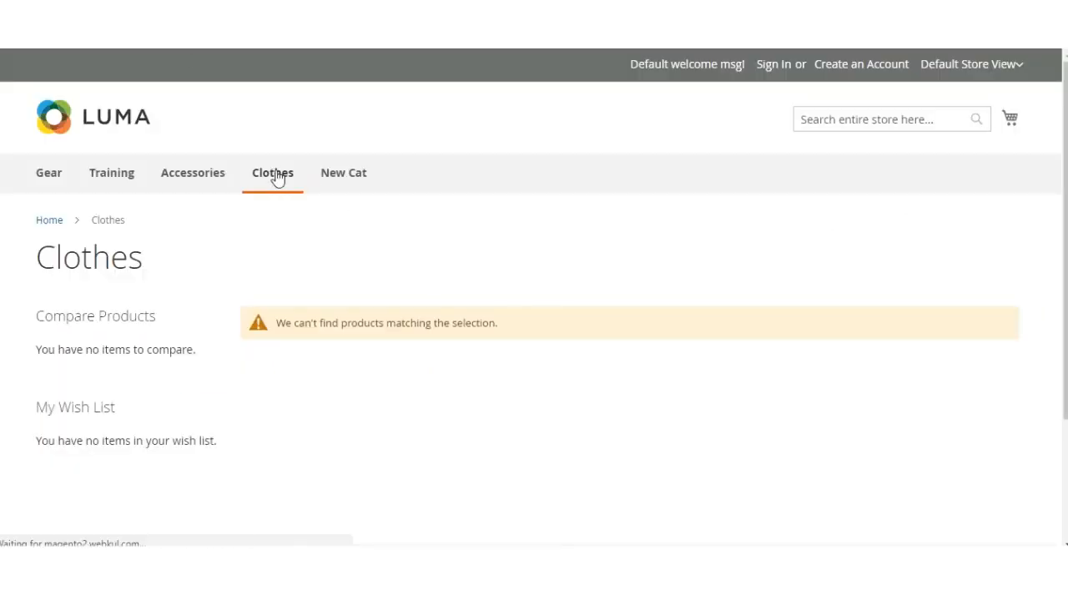
Step: On the Magento storefront, open White T-shirt from the Clothes category and check its prices and all gallery images
{"action": "scroll", "coordinate": [601, 381], "scroll_direction": "down", "scroll_amount": 3}
{"action": "left_click", "coordinate": [335, 282]}
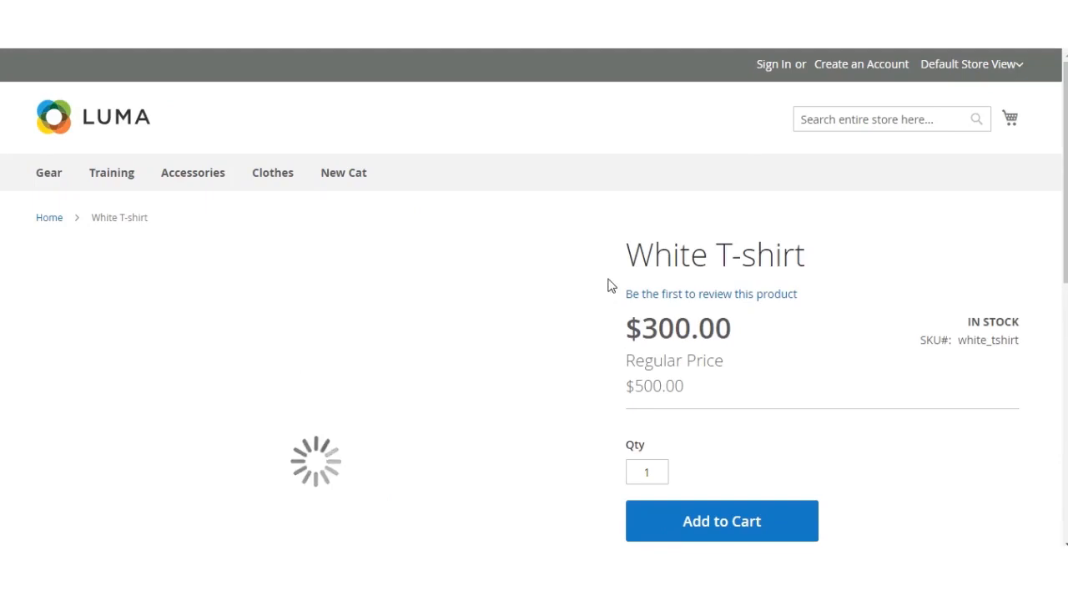
{"action": "left_click_drag", "start_coordinate": [627, 323], "coordinate": [738, 337]}
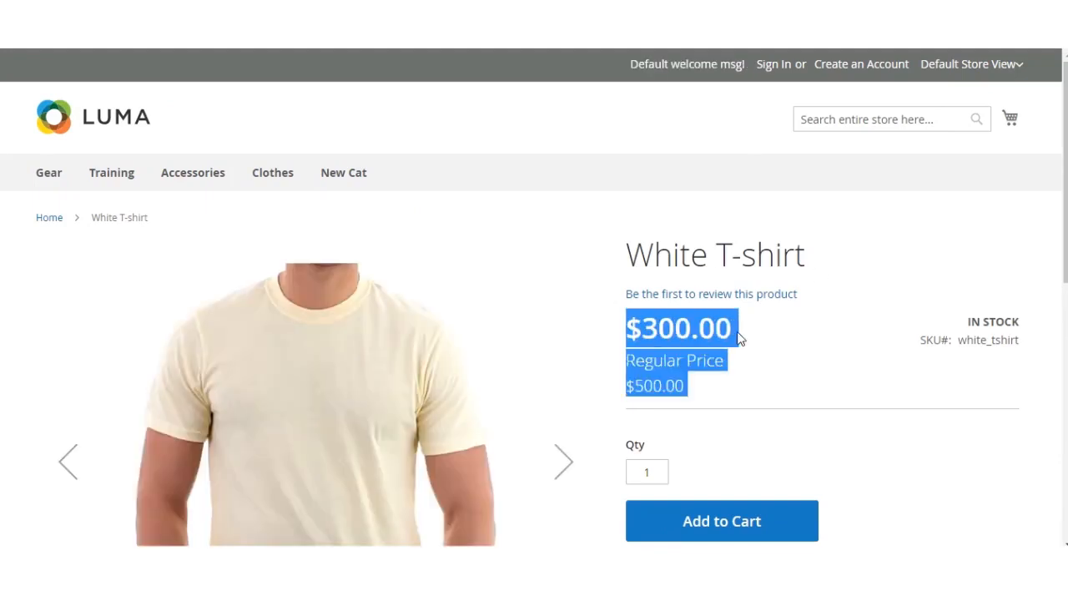
{"action": "scroll", "coordinate": [724, 342], "scroll_direction": "down", "scroll_amount": 1}
{"action": "left_click", "coordinate": [646, 306]}
{"action": "scroll", "coordinate": [163, 498], "scroll_direction": "down", "scroll_amount": 2}
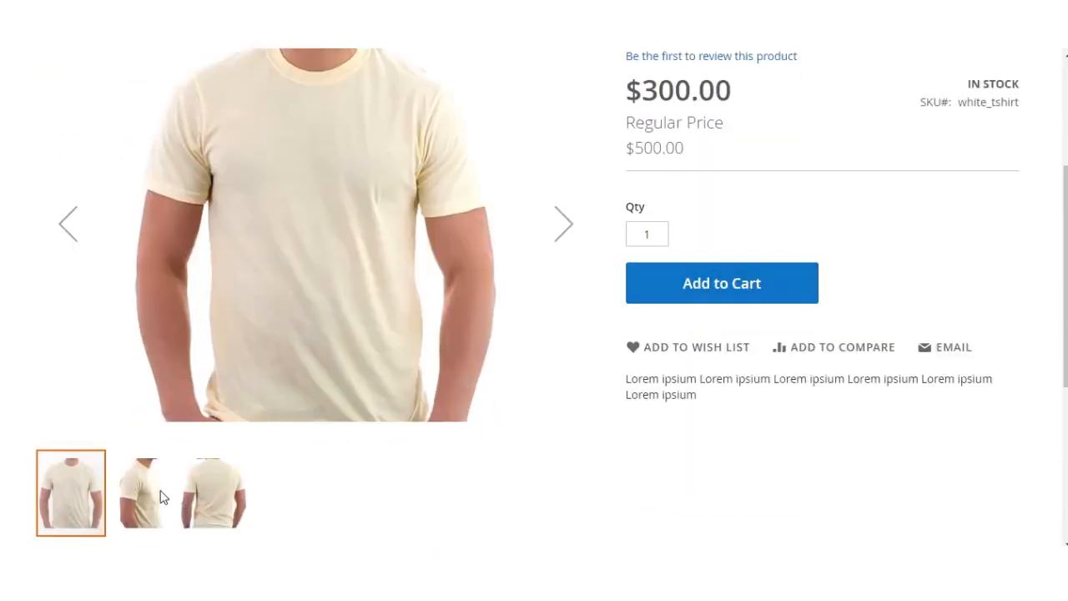
{"action": "left_click", "coordinate": [151, 501]}
{"action": "left_click", "coordinate": [213, 492]}
{"action": "scroll", "coordinate": [595, 389], "scroll_direction": "down", "scroll_amount": 1}
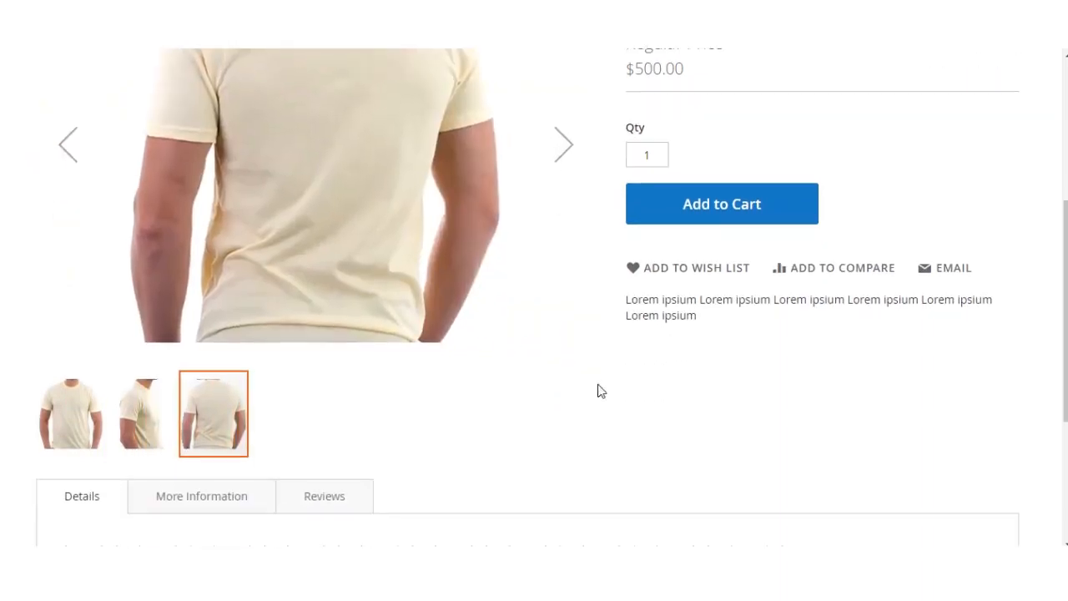
Step: Check the product page's short description, its details, and its color, contact info and wash care attributes
{"action": "left_click_drag", "start_coordinate": [625, 308], "coordinate": [762, 317]}
{"action": "left_click", "coordinate": [781, 335]}
{"action": "scroll", "coordinate": [797, 354], "scroll_direction": "down", "scroll_amount": 3}
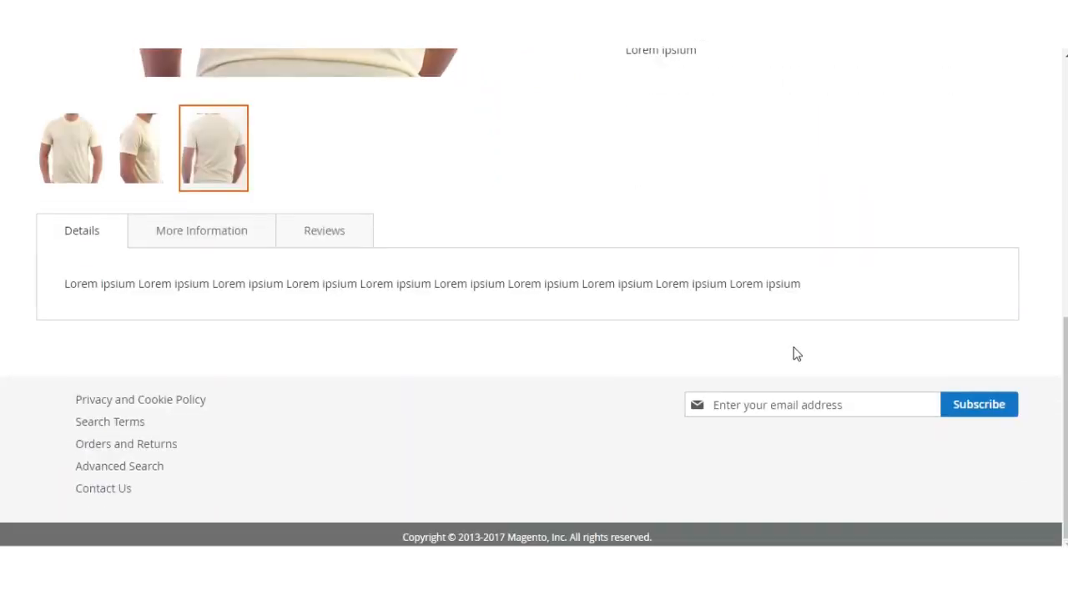
{"action": "left_click", "coordinate": [237, 243]}
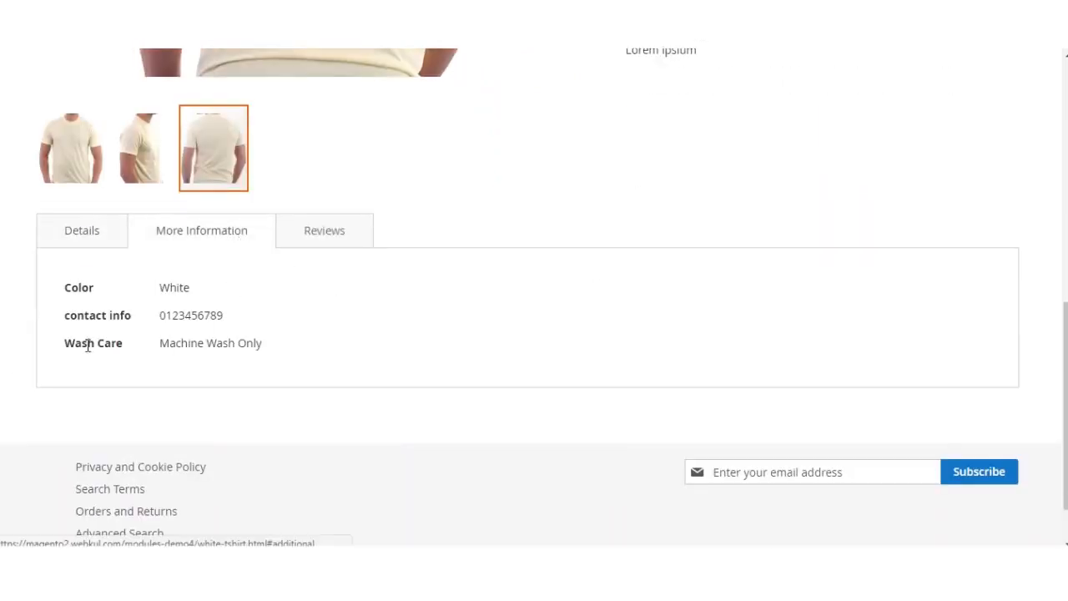
{"action": "left_click_drag", "start_coordinate": [70, 340], "coordinate": [267, 357]}
{"action": "left_click_drag", "start_coordinate": [225, 323], "coordinate": [124, 301]}
{"action": "left_click", "coordinate": [121, 296]}
{"action": "left_click", "coordinate": [123, 239]}
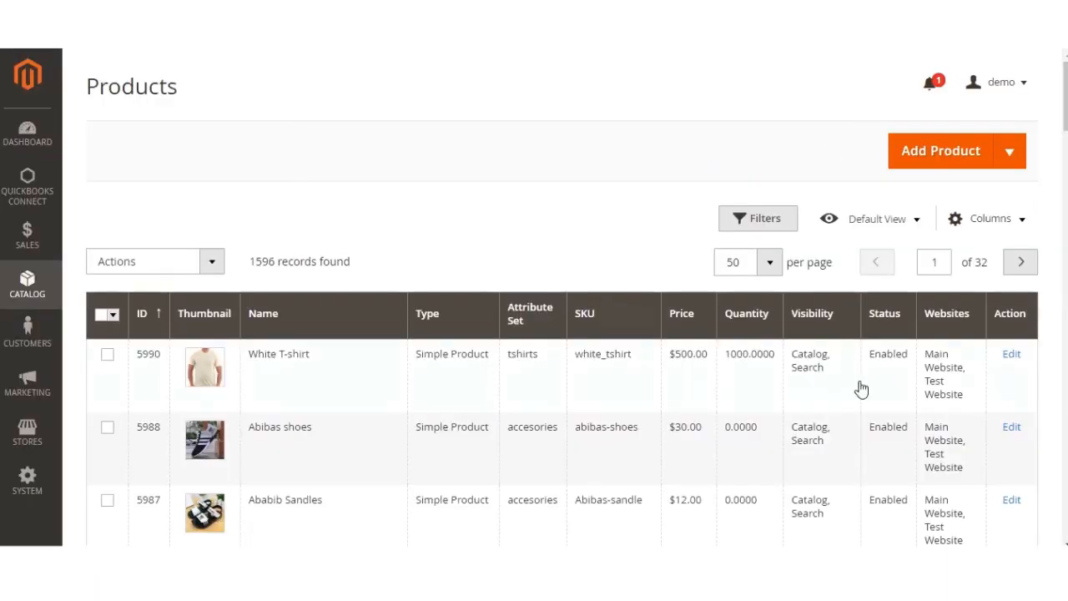
Step: Open the White T-shirt product for editing in the Magento admin and examine its price, stock, weight and category fields
{"action": "left_click", "coordinate": [1009, 356]}
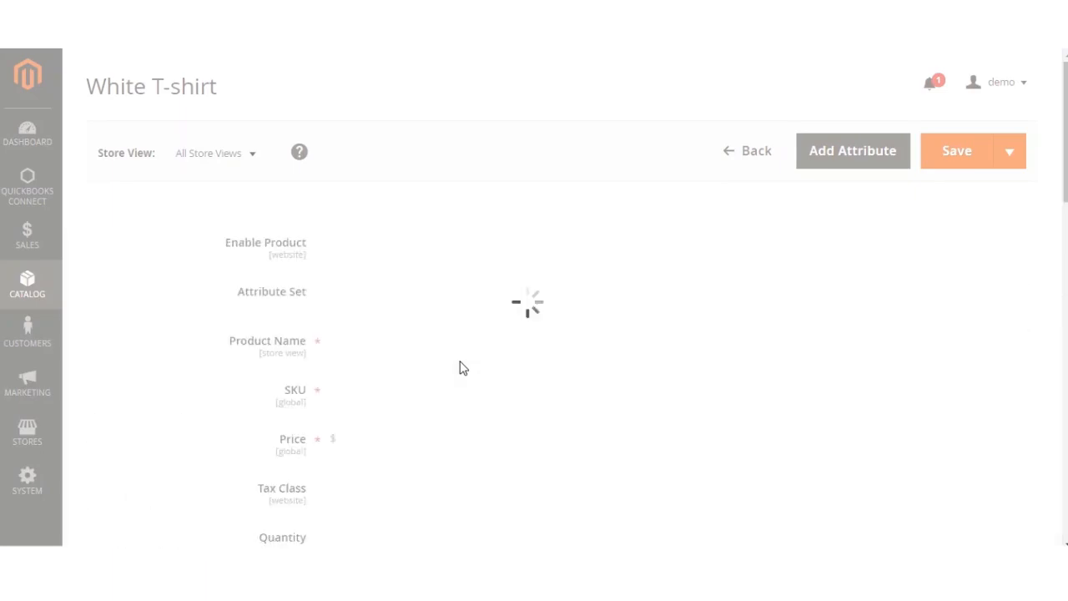
{"action": "scroll", "coordinate": [539, 391], "scroll_direction": "down", "scroll_amount": 3}
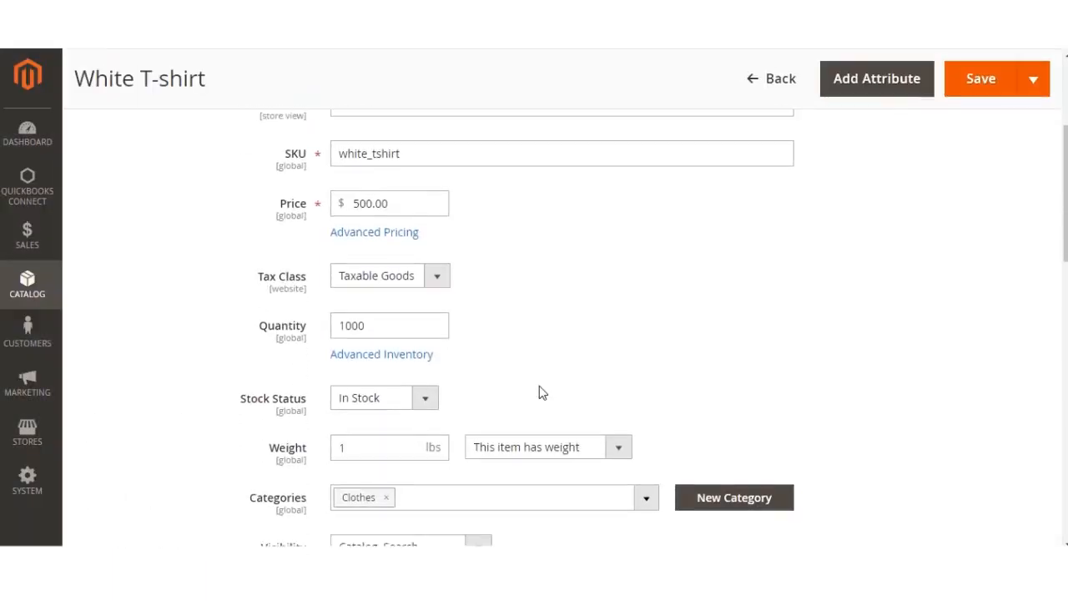
{"action": "scroll", "coordinate": [539, 393], "scroll_direction": "down", "scroll_amount": 1}
{"action": "scroll", "coordinate": [534, 325], "scroll_direction": "down", "scroll_amount": 2}
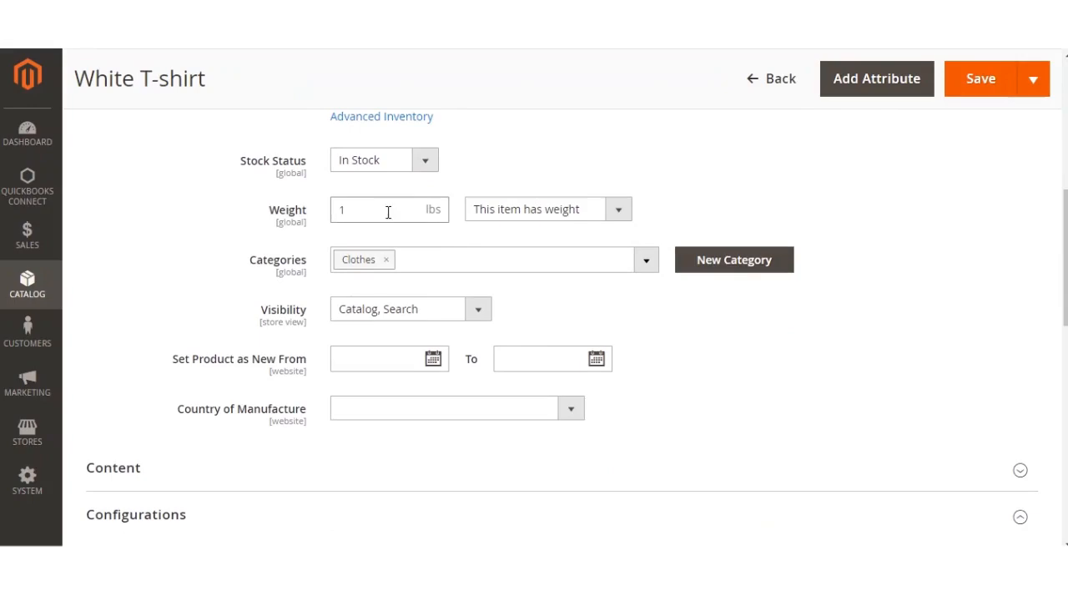
{"action": "scroll", "coordinate": [708, 342], "scroll_direction": "down", "scroll_amount": 1}
{"action": "scroll", "coordinate": [710, 346], "scroll_direction": "down", "scroll_amount": 3}
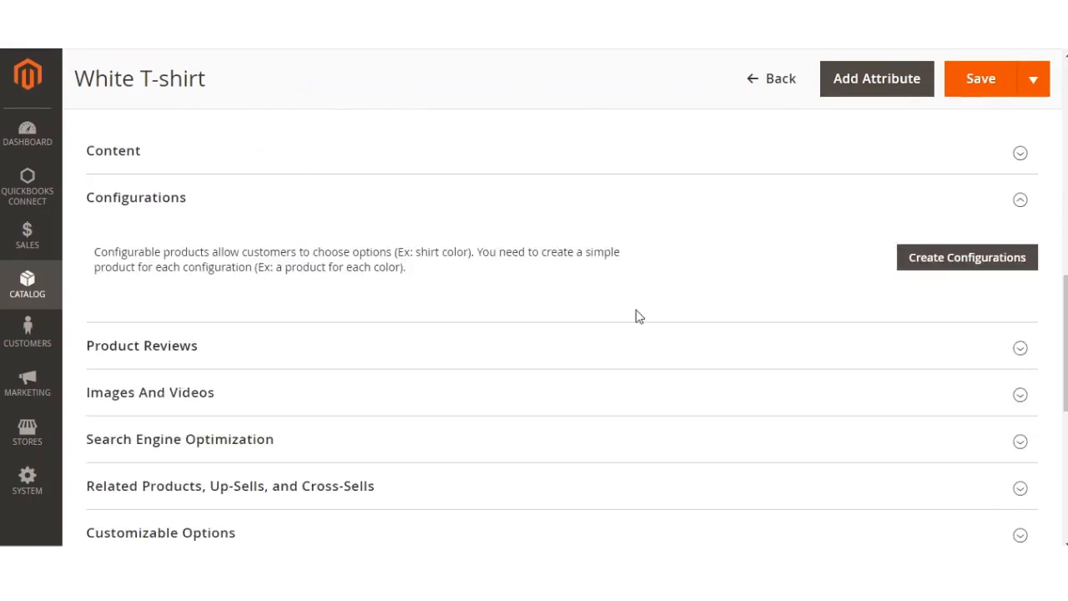
Step: Expand the product's Content, Images And Videos, and Search Engine Optimization sections to examine the exported descriptions, images and meta data
{"action": "left_click", "coordinate": [222, 157]}
{"action": "scroll", "coordinate": [453, 384], "scroll_direction": "down", "scroll_amount": 5}
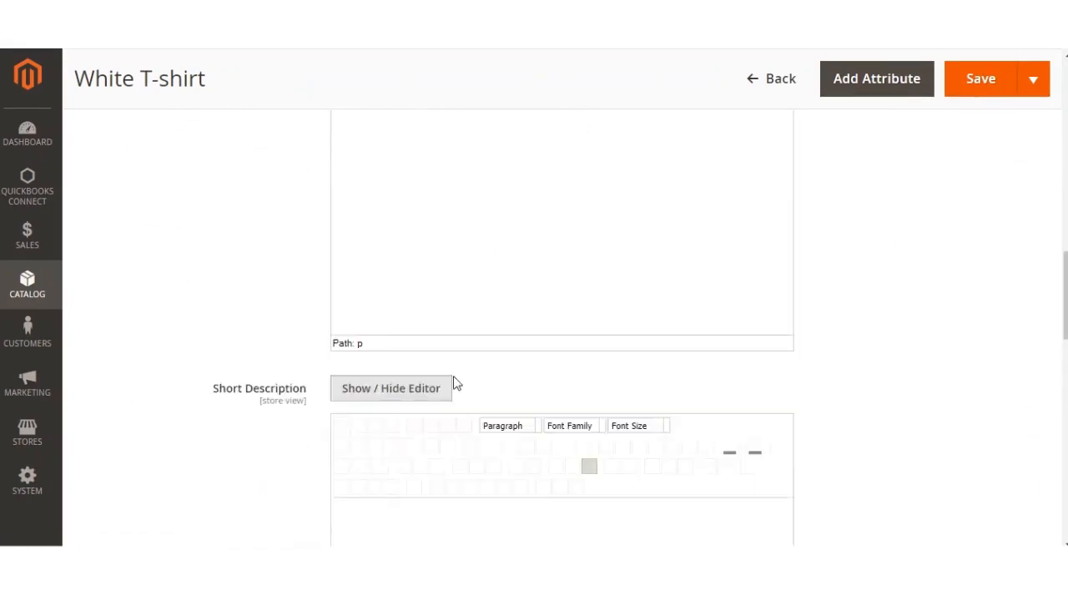
{"action": "scroll", "coordinate": [751, 383], "scroll_direction": "down", "scroll_amount": 5}
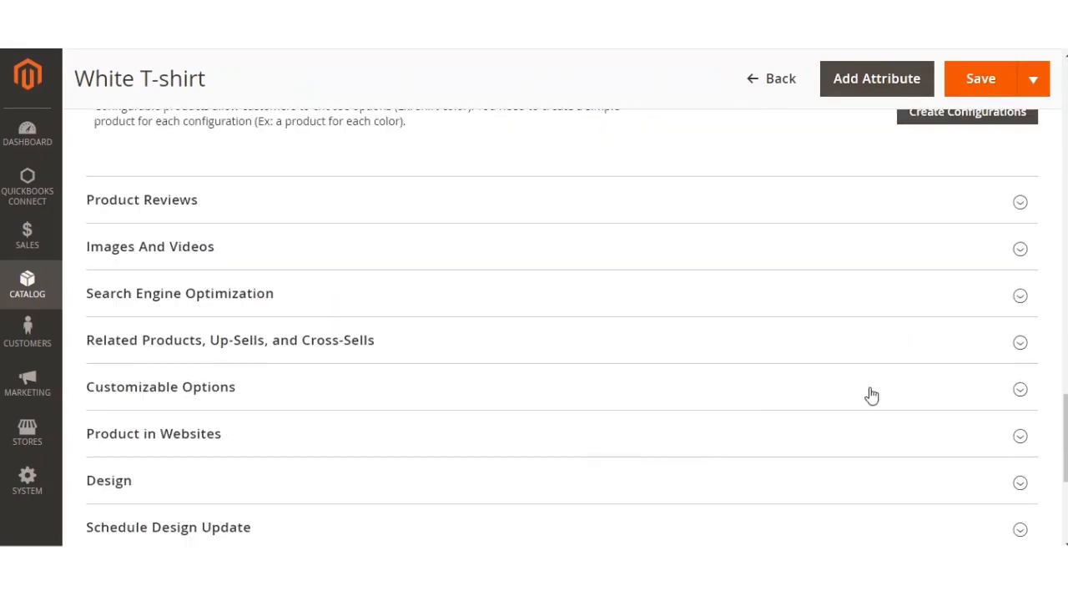
{"action": "left_click", "coordinate": [305, 258]}
{"action": "scroll", "coordinate": [374, 369], "scroll_direction": "down", "scroll_amount": 3}
{"action": "left_click", "coordinate": [415, 358]}
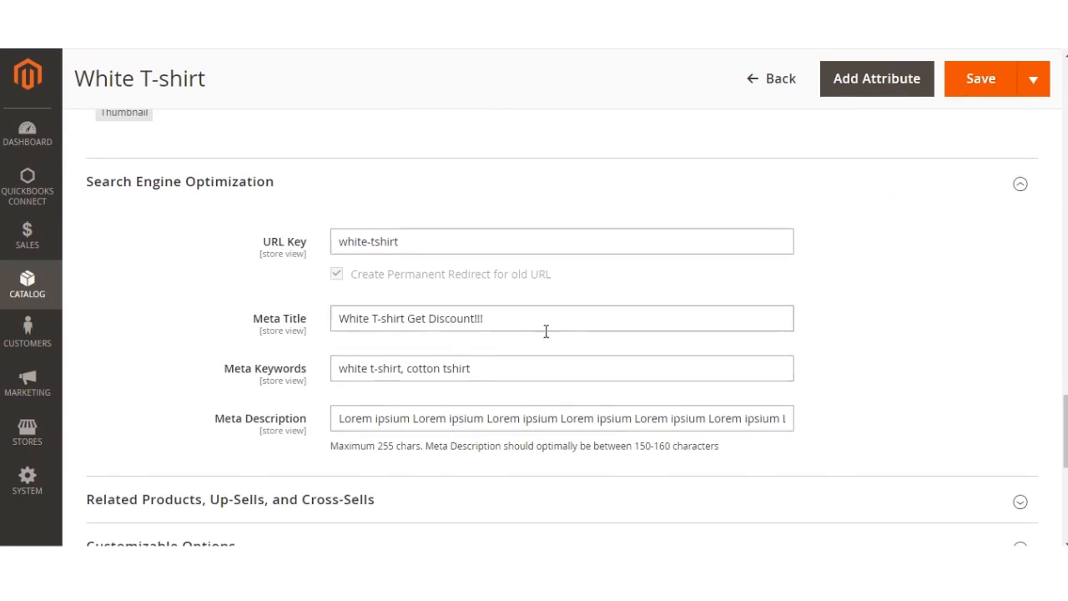
Step: Expand the product's Other section, examine the custom attributes, and return to the search engine optimization fields
{"action": "scroll", "coordinate": [645, 411], "scroll_direction": "down", "scroll_amount": 3}
{"action": "scroll", "coordinate": [534, 431], "scroll_direction": "down", "scroll_amount": 2}
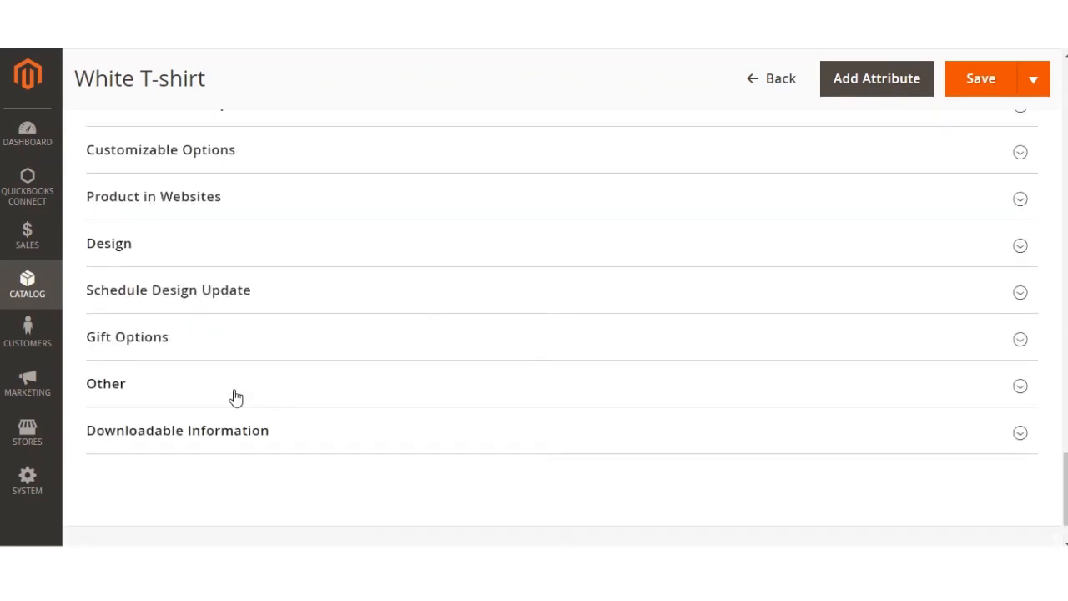
{"action": "left_click", "coordinate": [231, 392]}
{"action": "scroll", "coordinate": [584, 408], "scroll_direction": "down", "scroll_amount": 3}
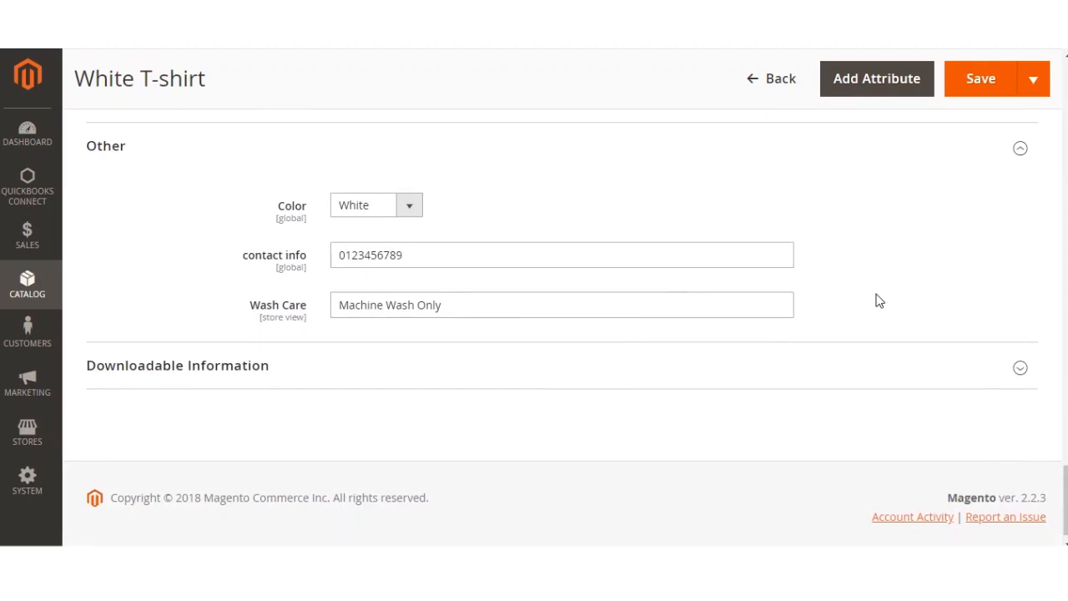
{"action": "scroll", "coordinate": [879, 301], "scroll_direction": "up", "scroll_amount": 5}
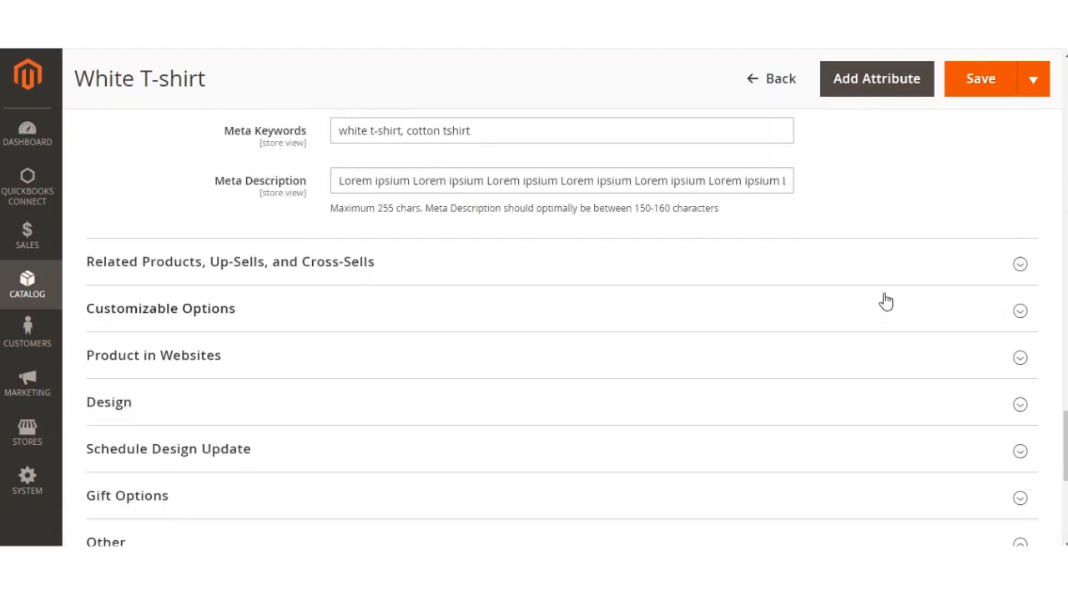
{"action": "scroll", "coordinate": [886, 300], "scroll_direction": "up", "scroll_amount": 4}
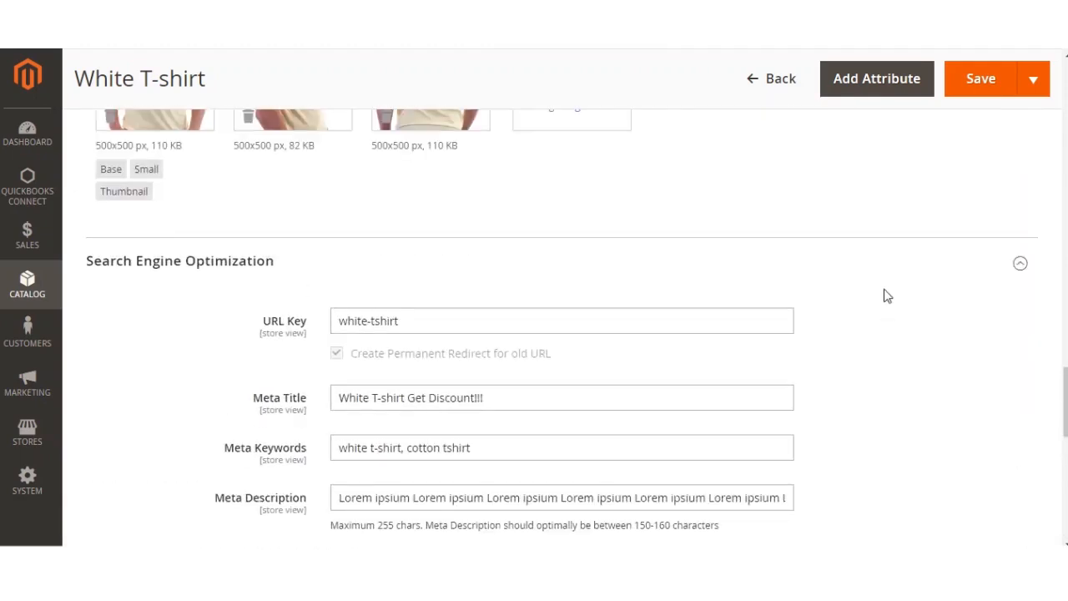